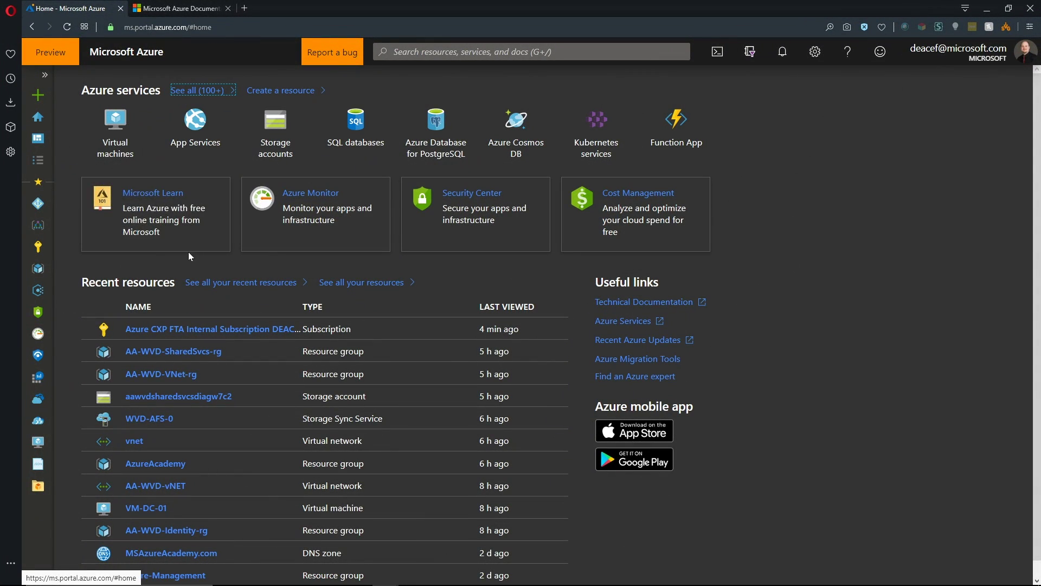
Open Azure Active Directory for the current Microsoft directory from the portal sidebar
click(38, 204)
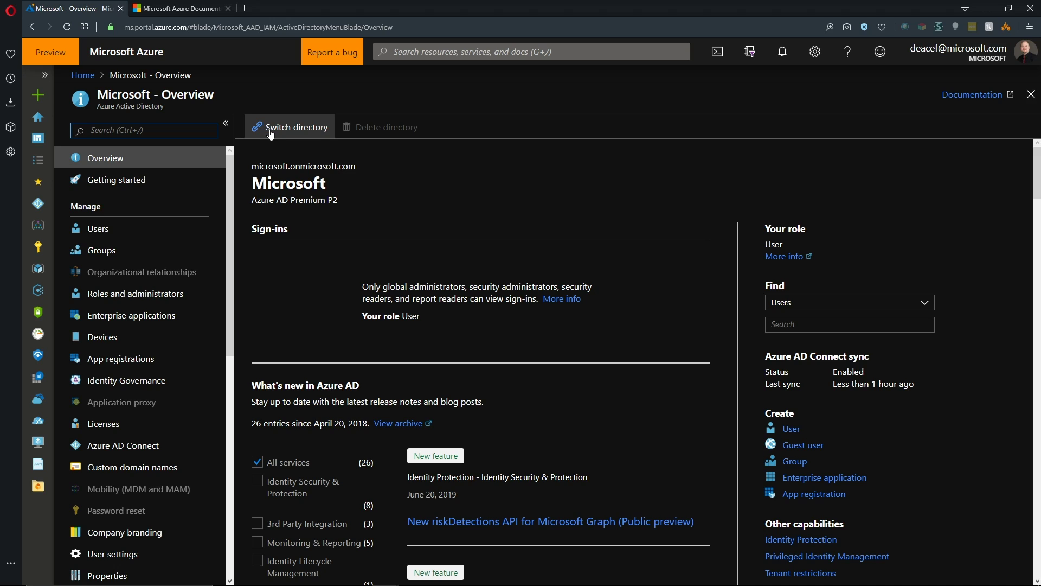
Review the directory switcher, the account list and the Microsoft directory's subscriptions
click(270, 130)
click(744, 99)
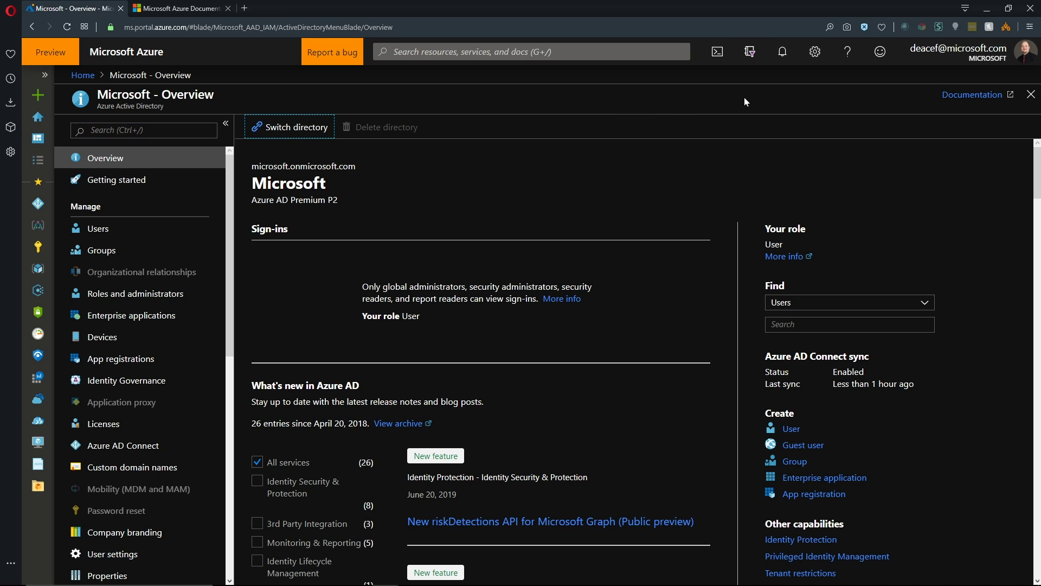
click(969, 59)
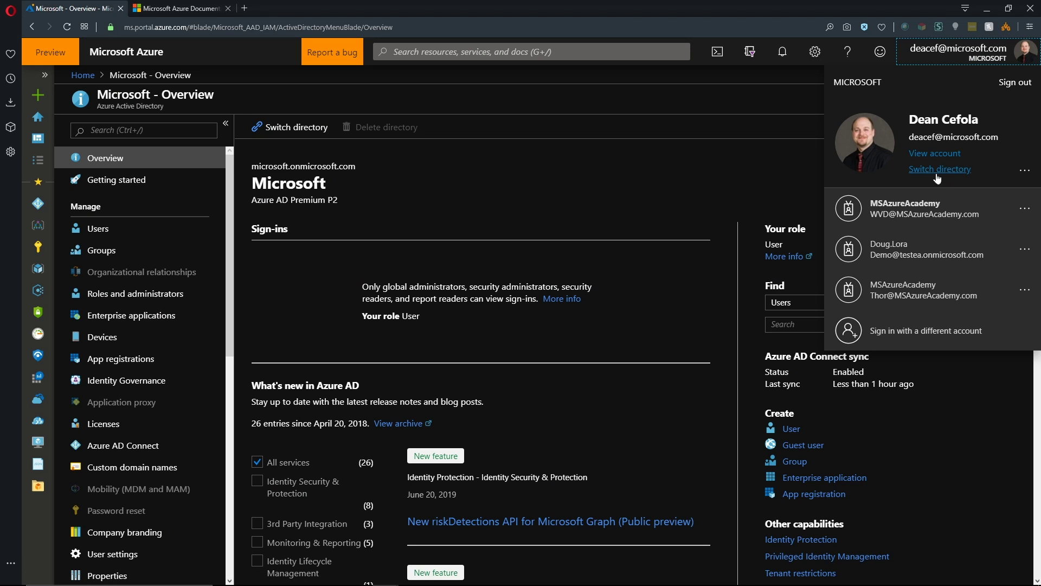
click(957, 52)
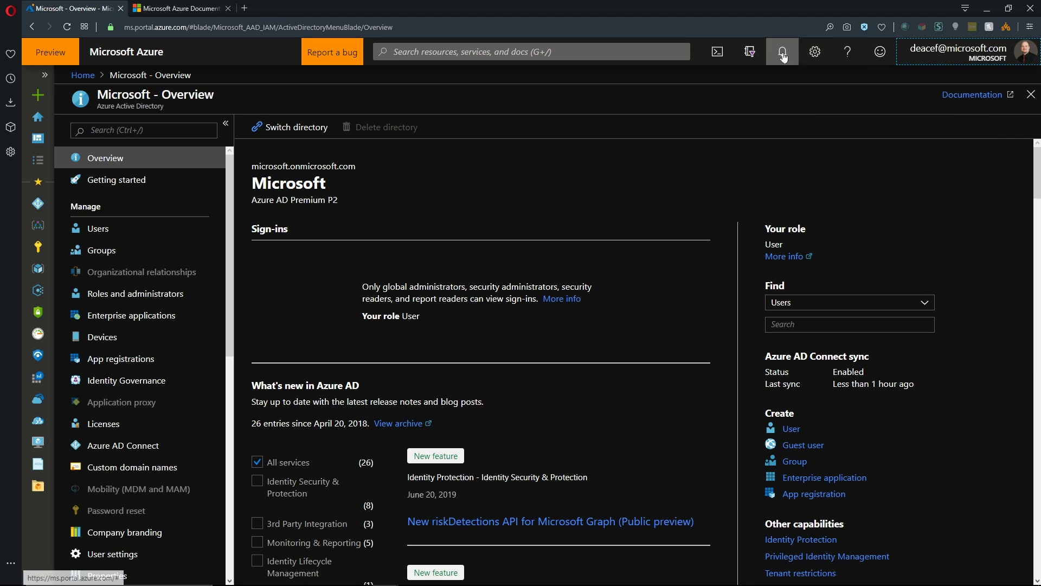
click(750, 52)
click(904, 303)
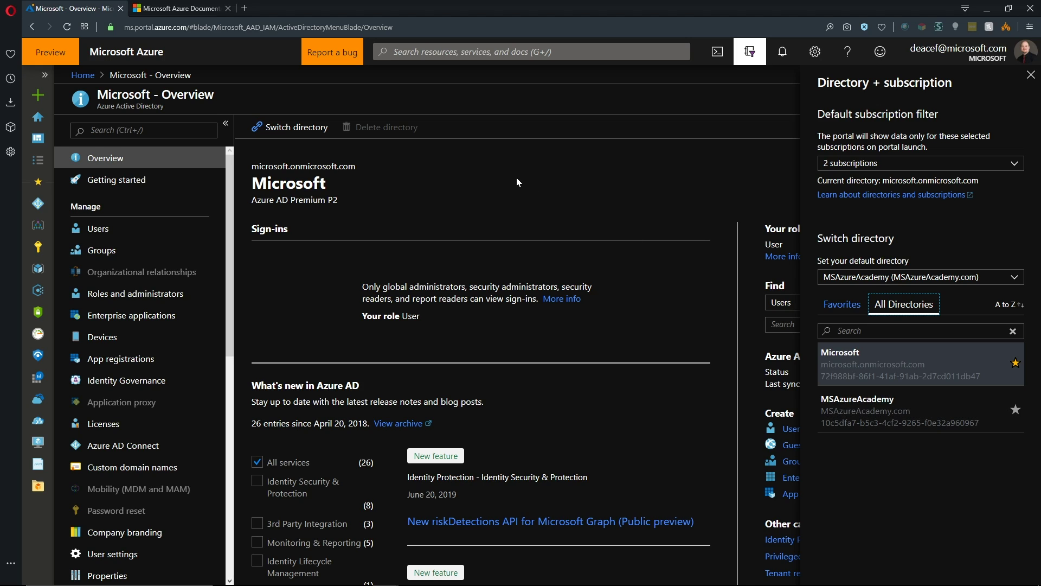
click(759, 59)
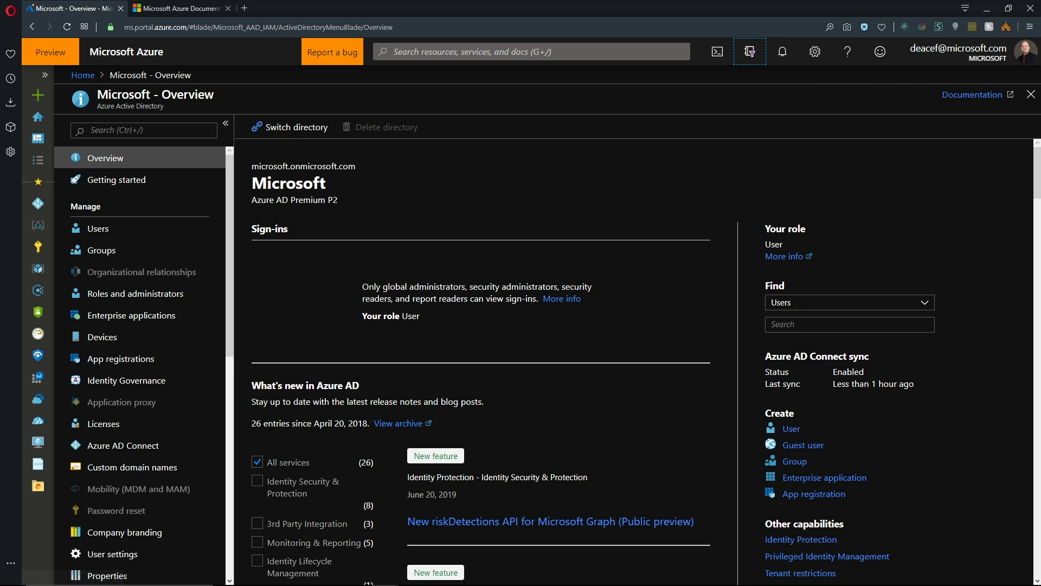
click(38, 247)
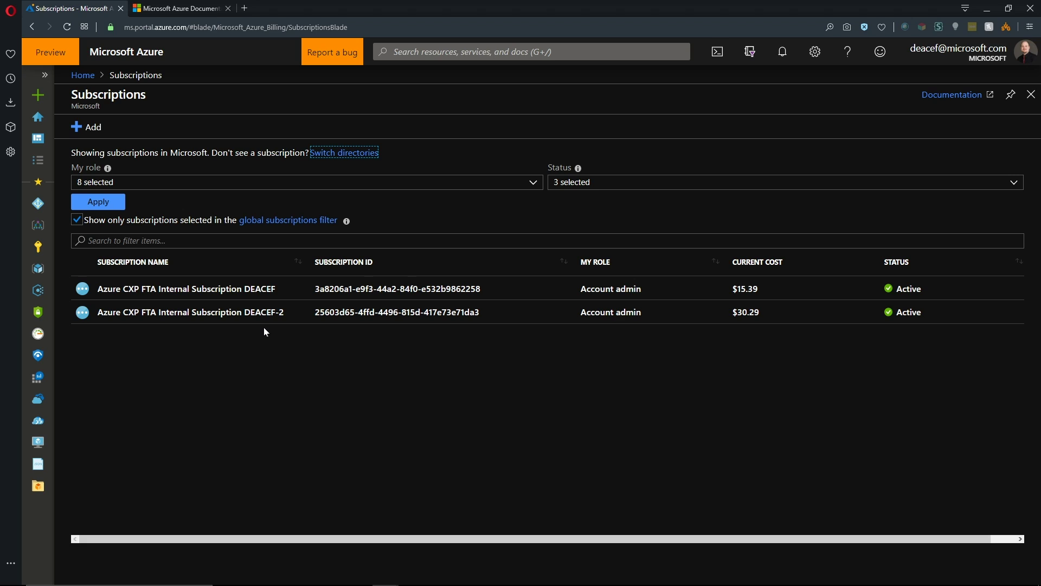
Switch to the MSAzureAcademy directory from All Directories
click(750, 52)
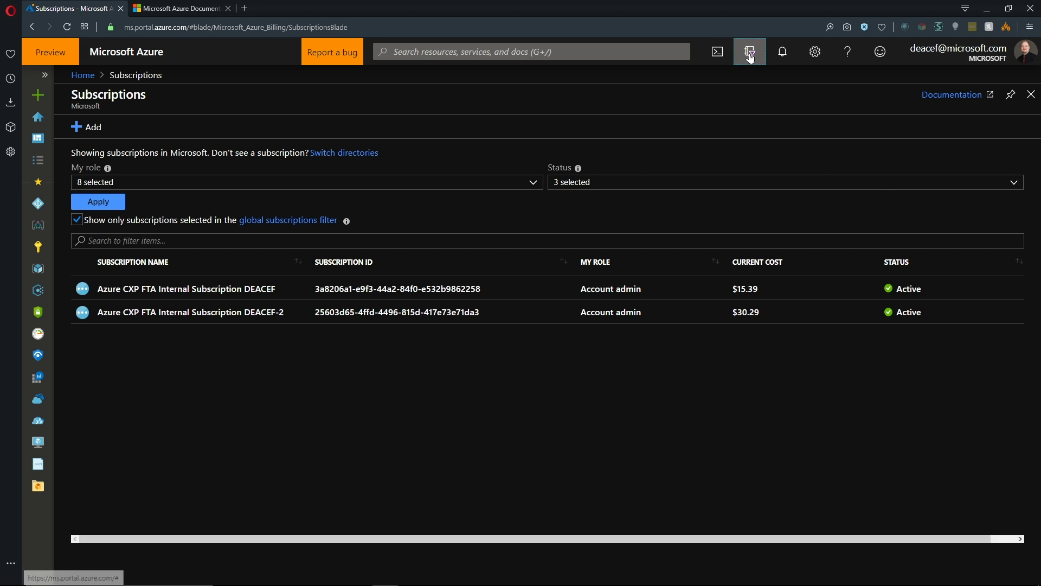
click(911, 307)
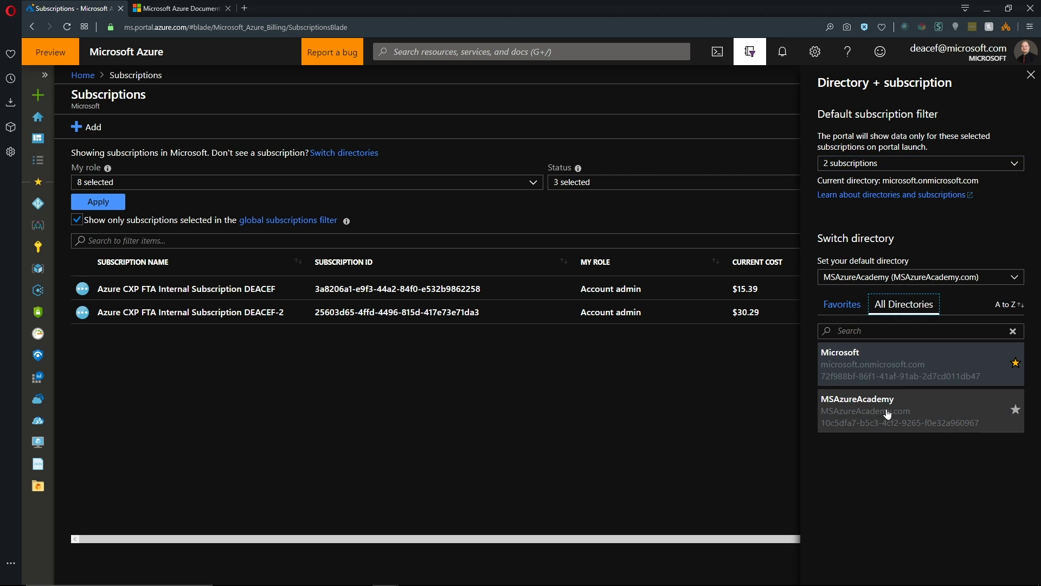
click(887, 410)
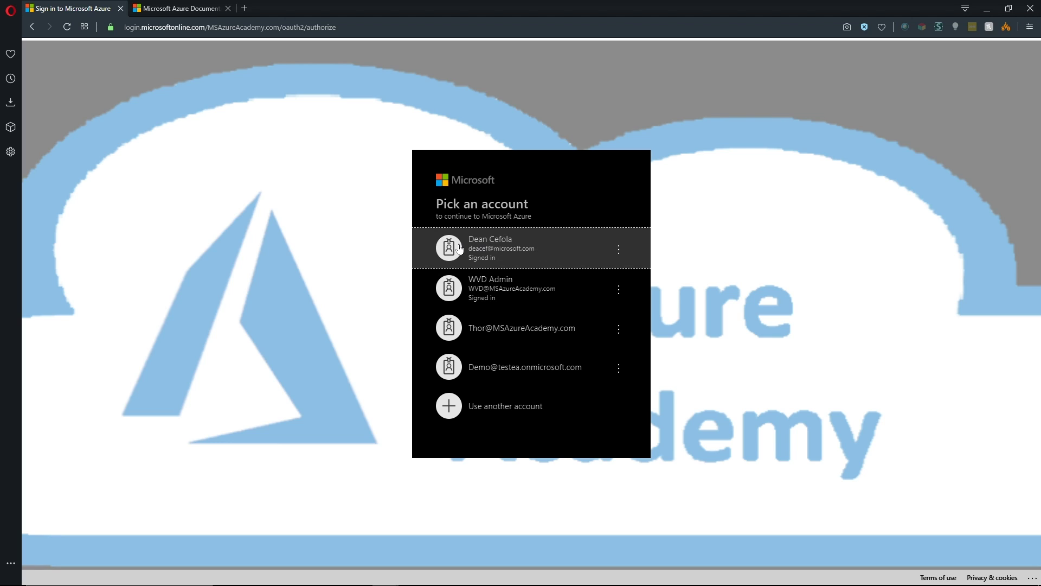
Sign in with the existing account and open the MSAzureAcademy Azure Active Directory overview
click(458, 247)
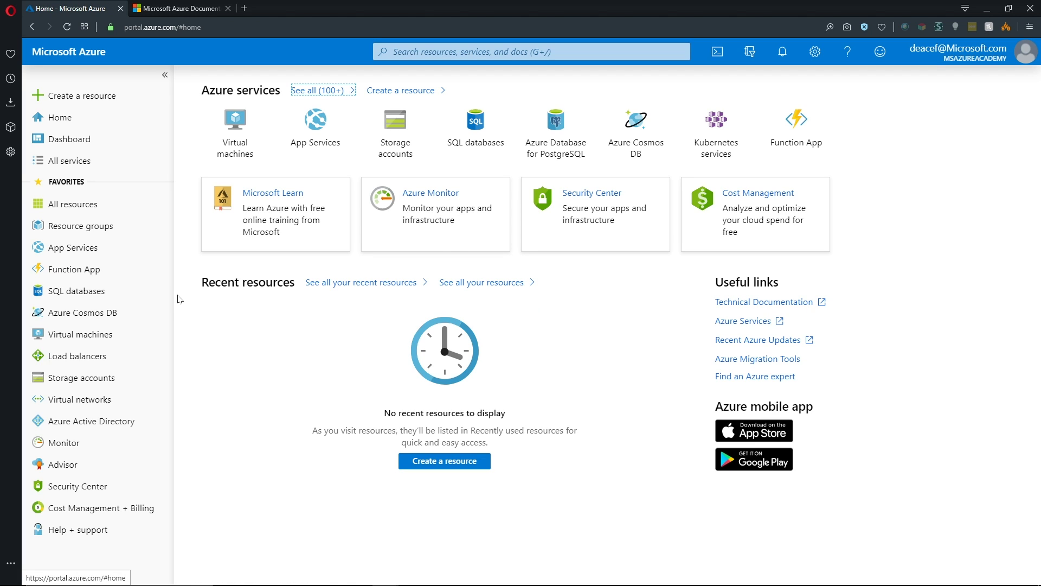
click(66, 419)
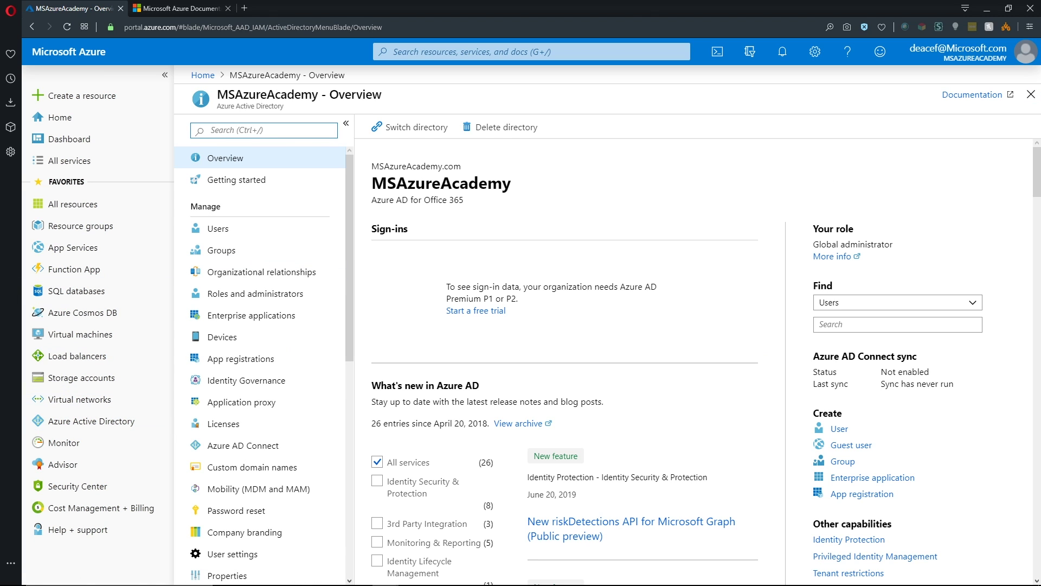
drag(371, 185, 530, 187)
click(536, 195)
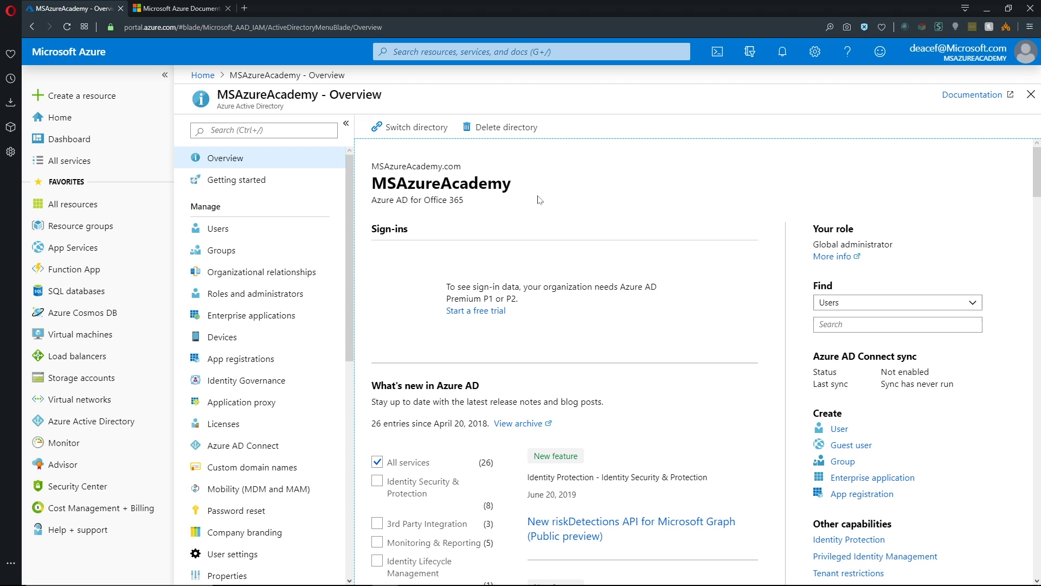
Confirm MSAzureAcademy has no subscriptions, then return to its Azure Active Directory overview
click(41, 162)
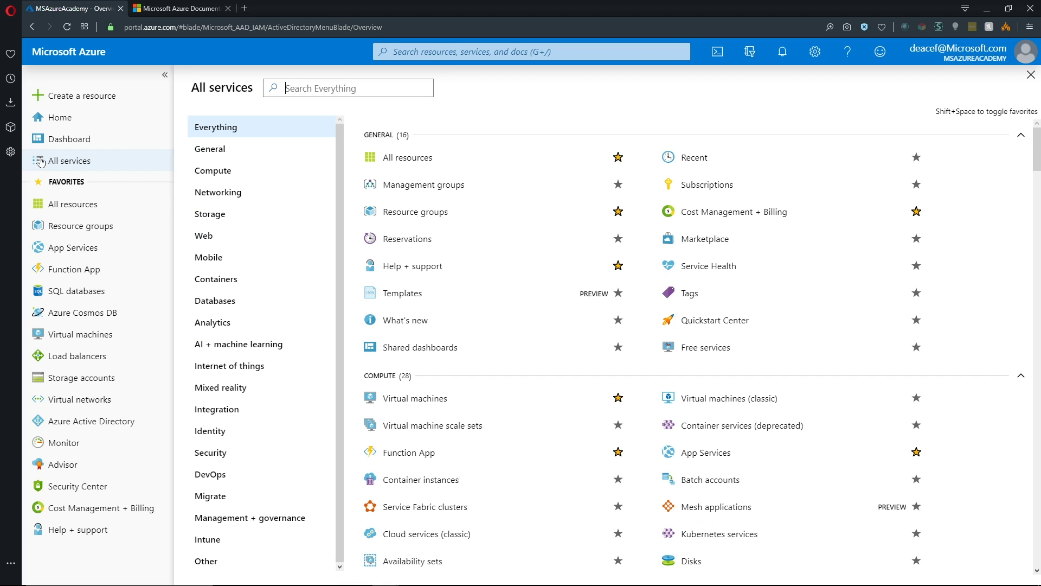
click(702, 189)
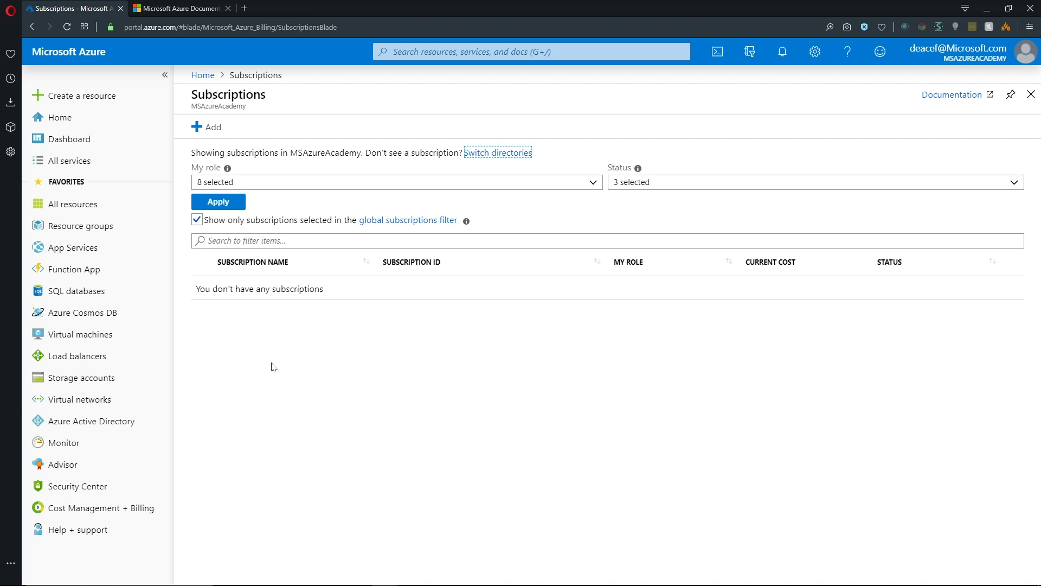
click(70, 421)
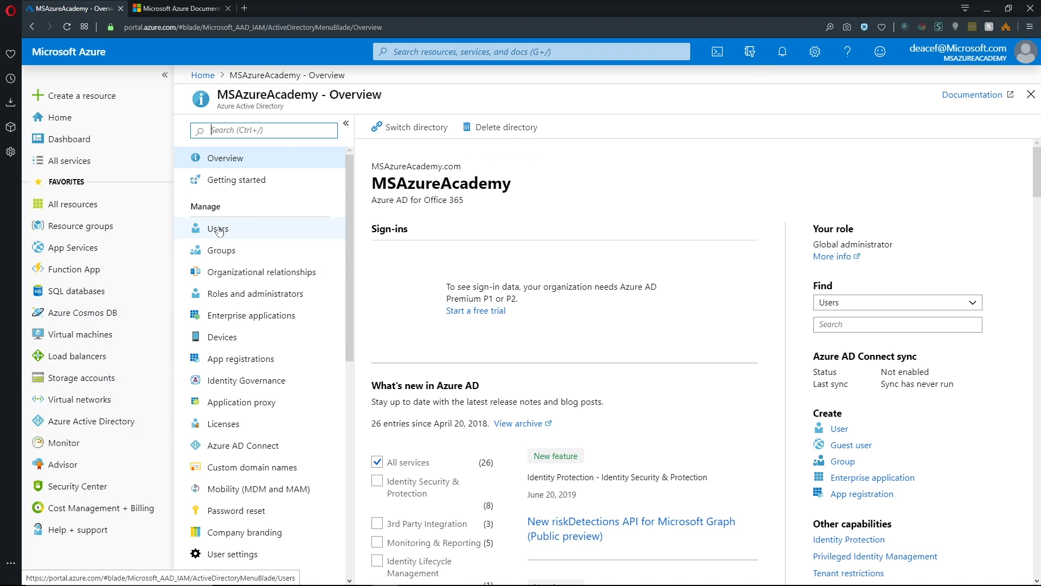
Review the users list, noting the Guest user sourced from External Azure Active Directory
click(218, 229)
click(560, 218)
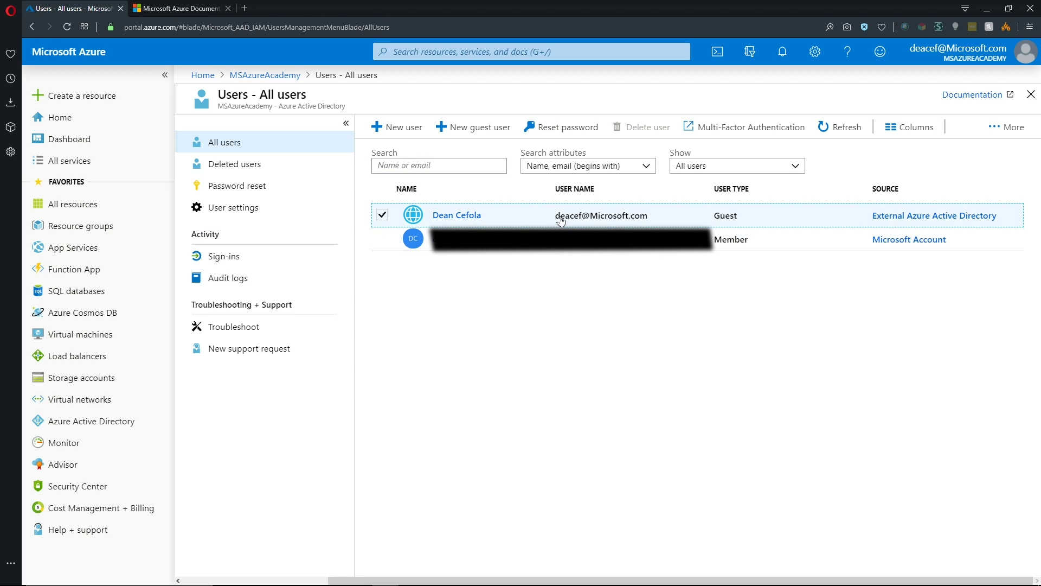
drag(554, 216, 649, 218)
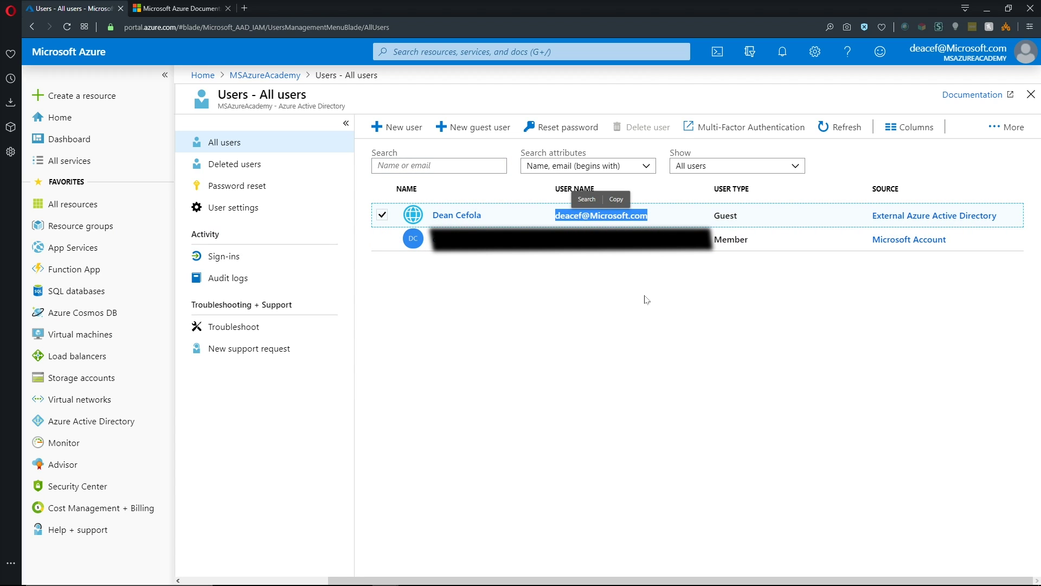
double_click(724, 216)
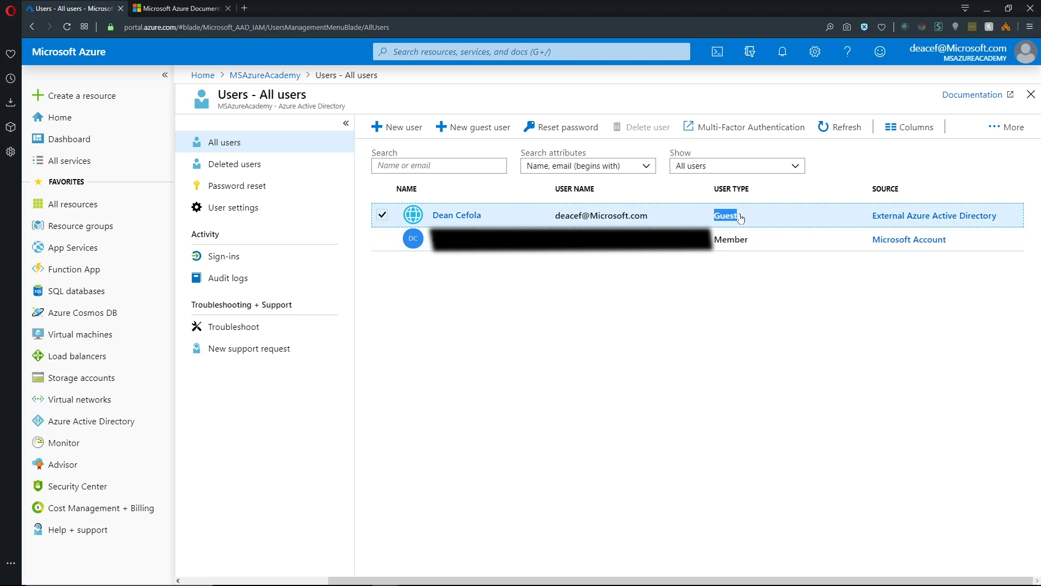
drag(871, 216, 992, 217)
click(995, 259)
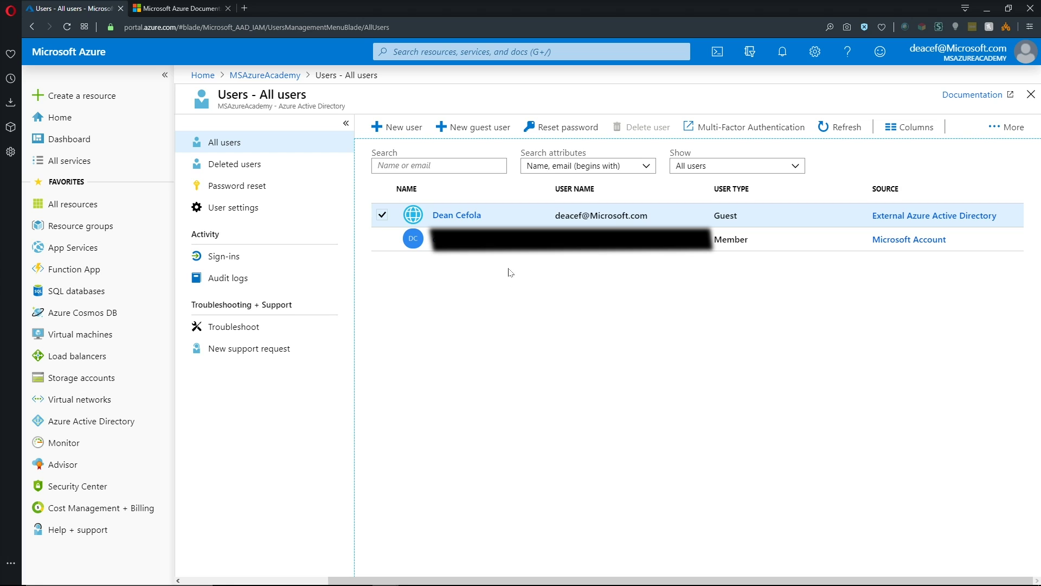
Check the guest user's Global administrator directory role, then return to the overview
click(455, 216)
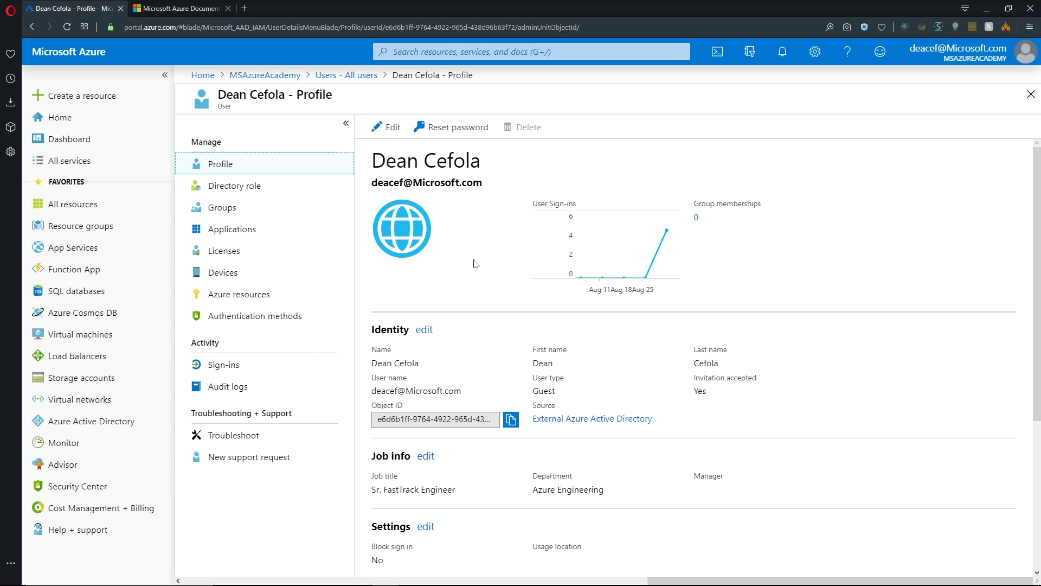
click(243, 194)
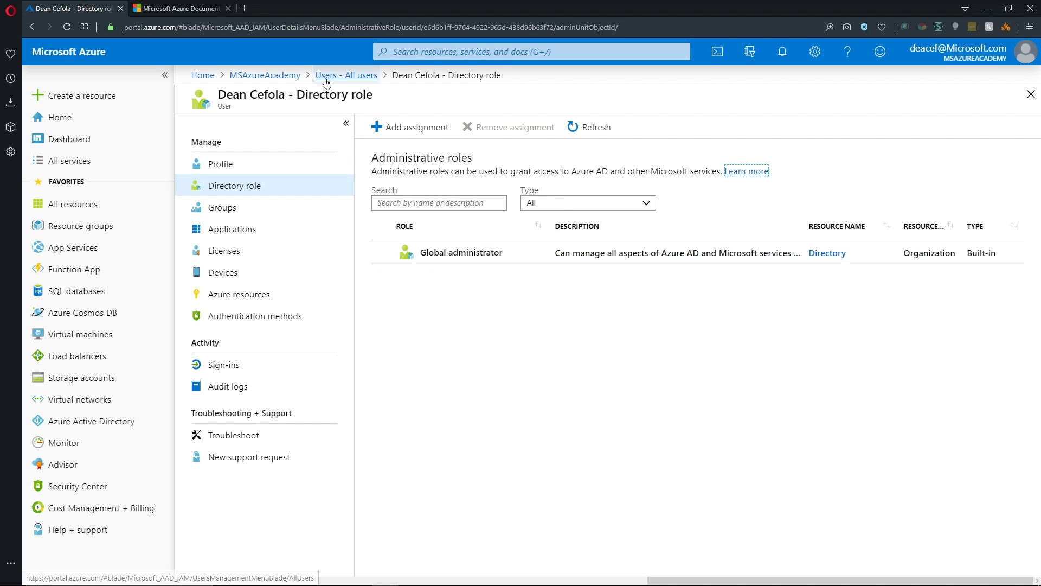
click(344, 75)
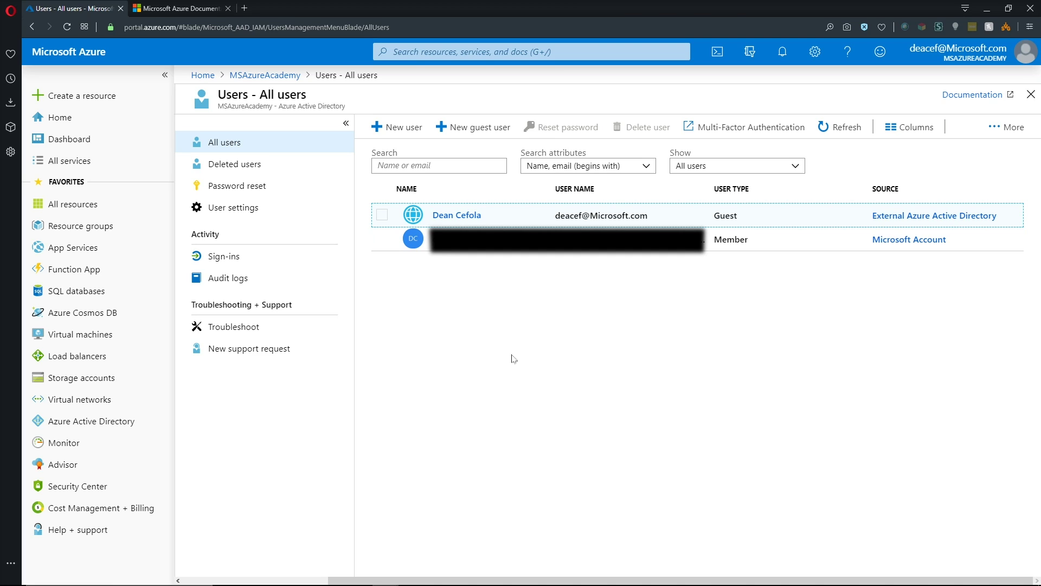
click(264, 75)
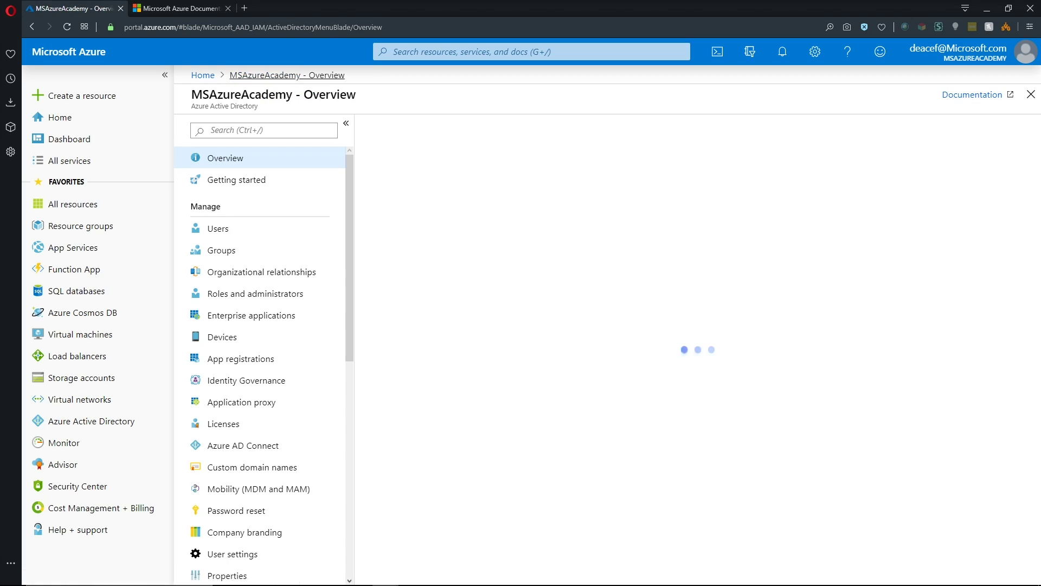
Confirm Azure AD Connect sync is not installed, then open the Connect Health quick start
click(243, 445)
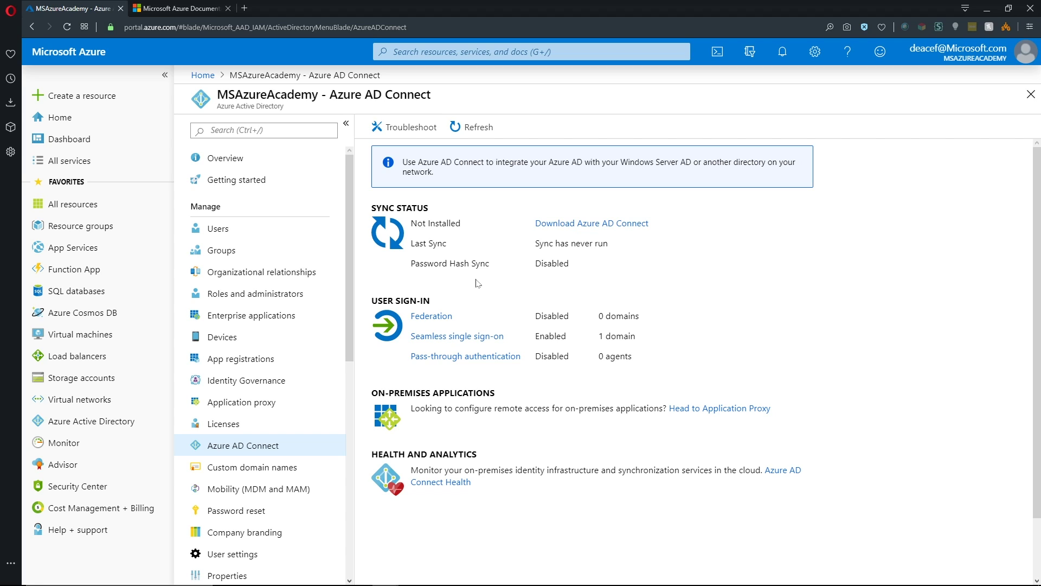
key(Tab)
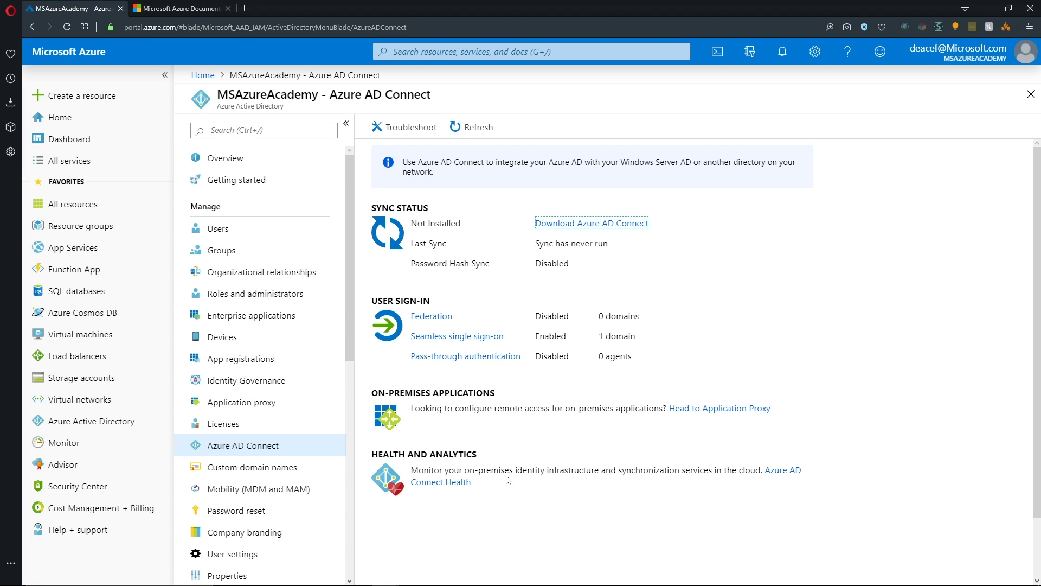
click(456, 485)
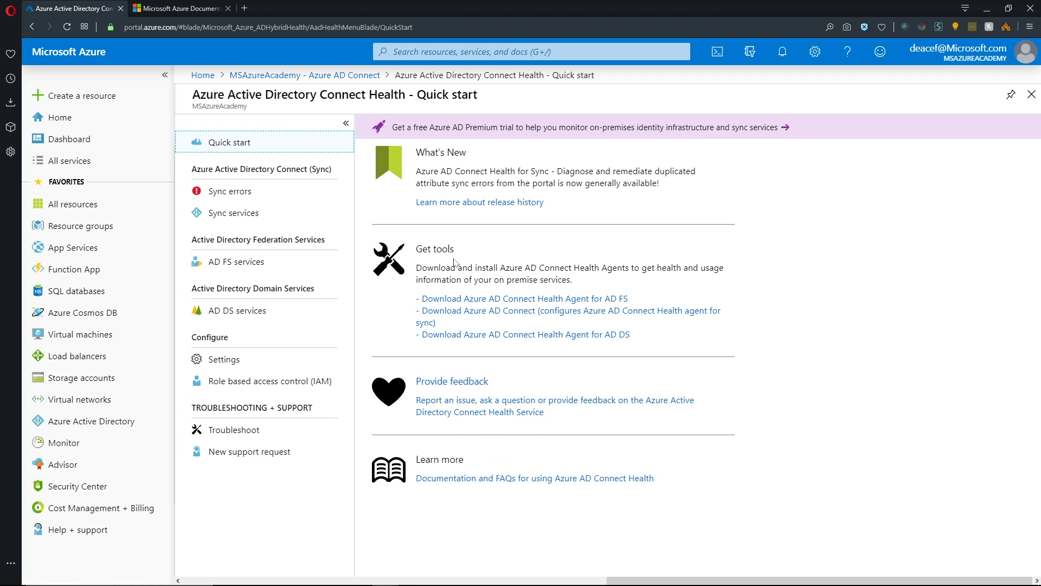
Review Connect Health sync errors, sync services, AD FS and AD DS services, and Settings
click(245, 193)
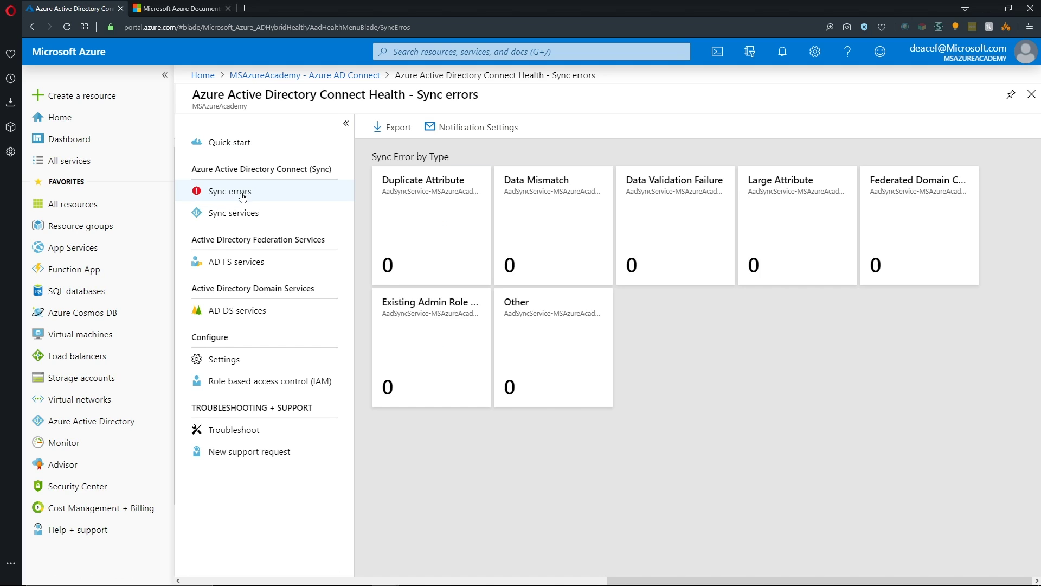
click(252, 214)
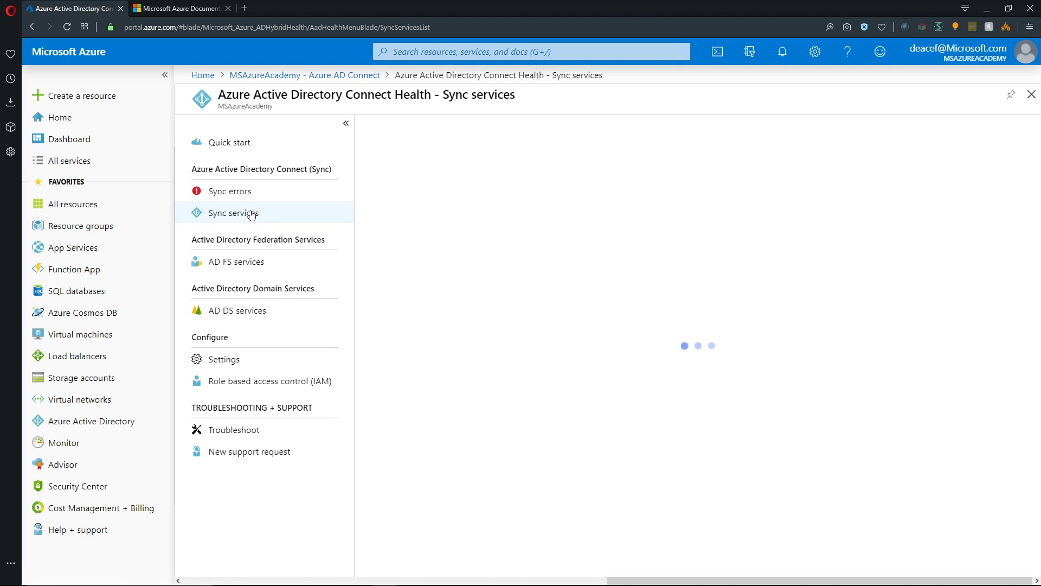
click(239, 267)
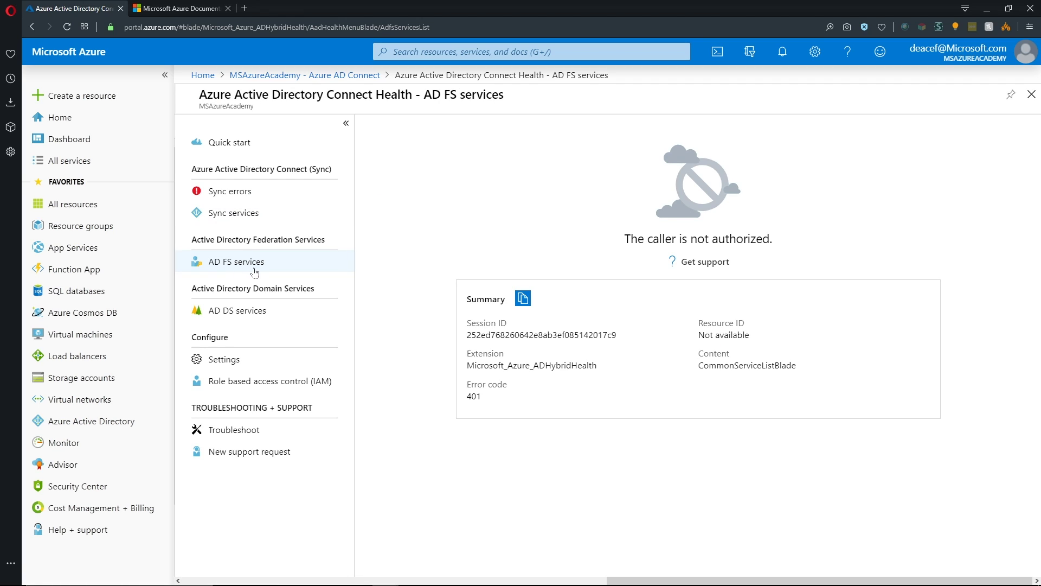
click(241, 311)
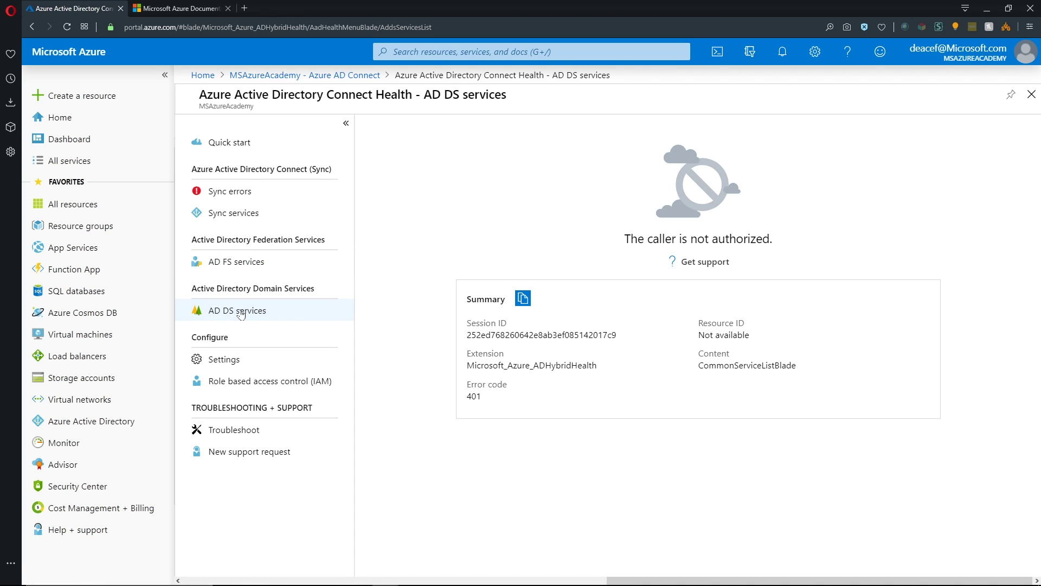
click(215, 361)
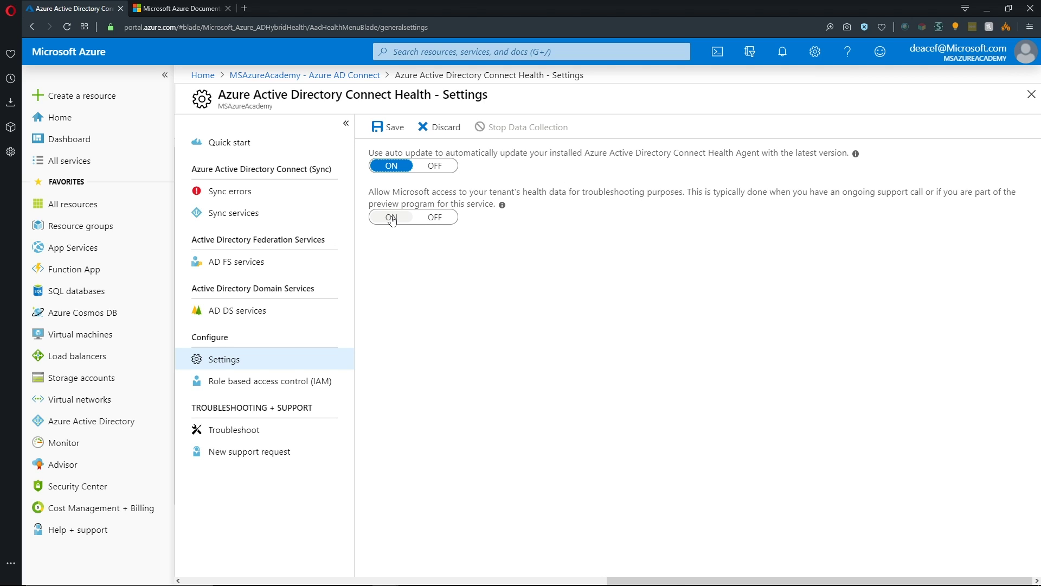
key(ctrl+Tab)
Go to Products > Identity > Azure Active Directory docs and open 'What is hybrid identity?'
click(289, 211)
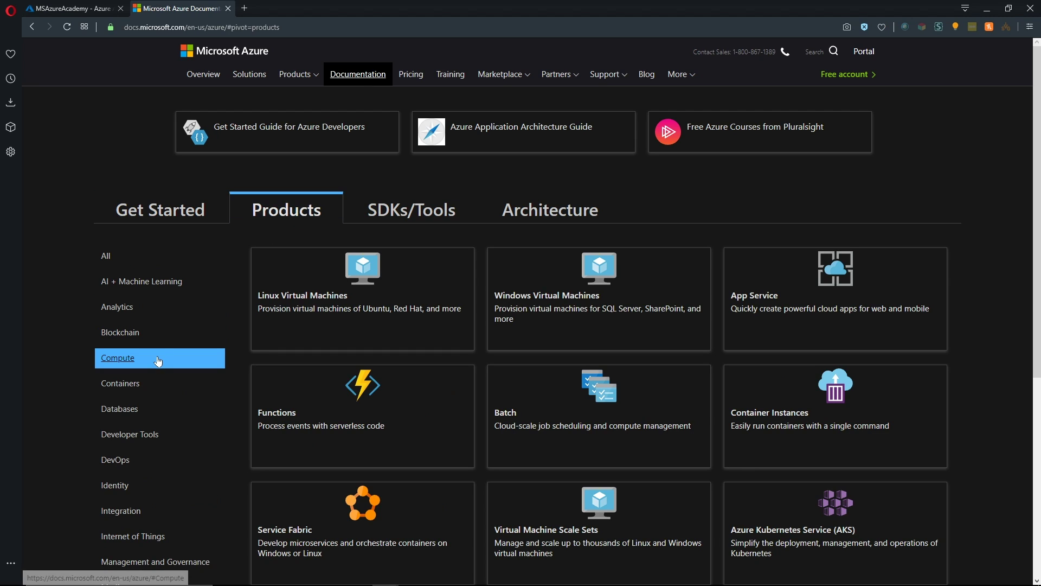
scroll(135, 477, down, 2)
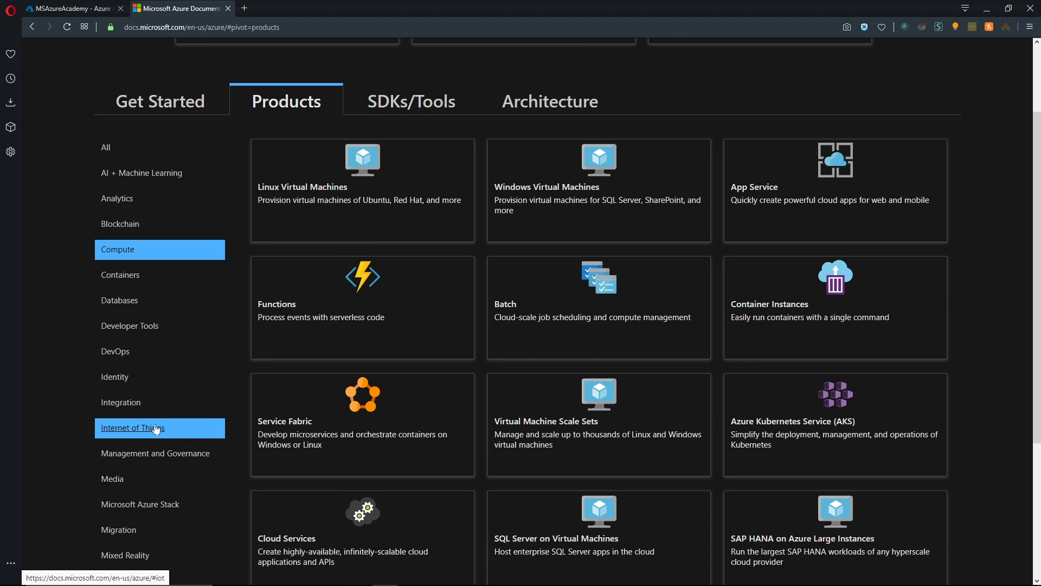
click(119, 382)
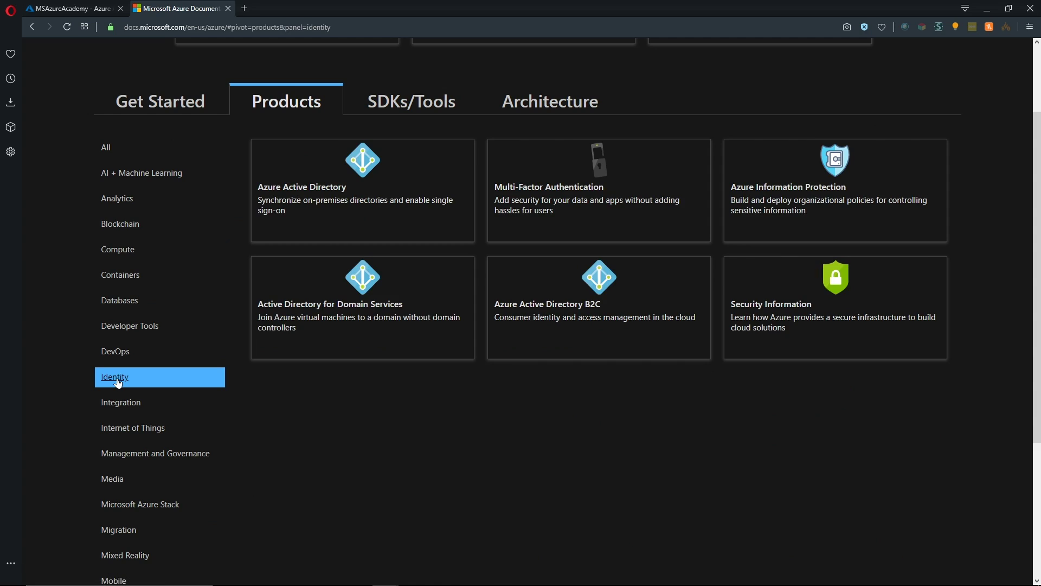
click(323, 189)
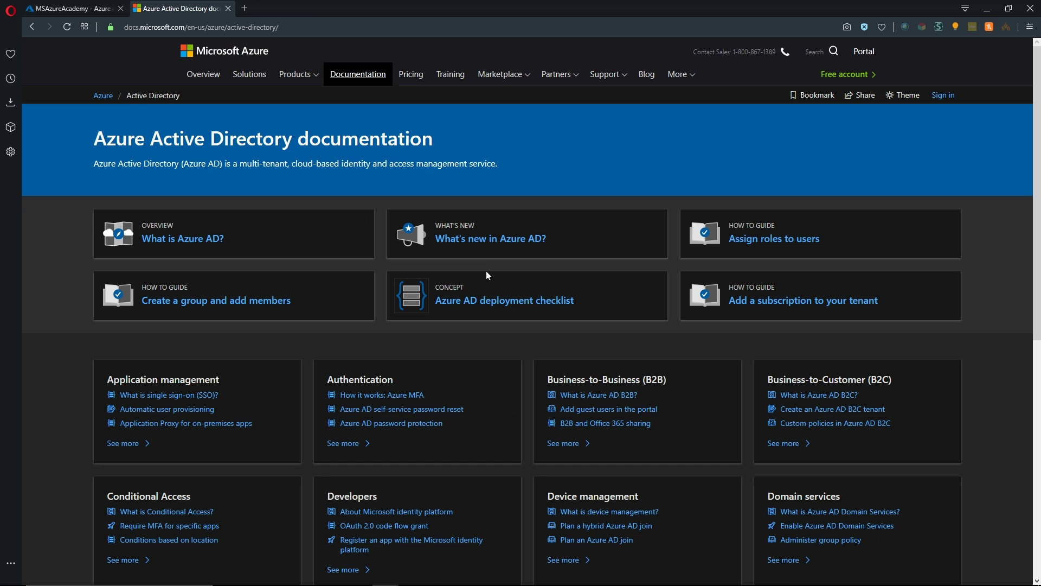
scroll(477, 280, down, 3)
scroll(477, 280, down, 3)
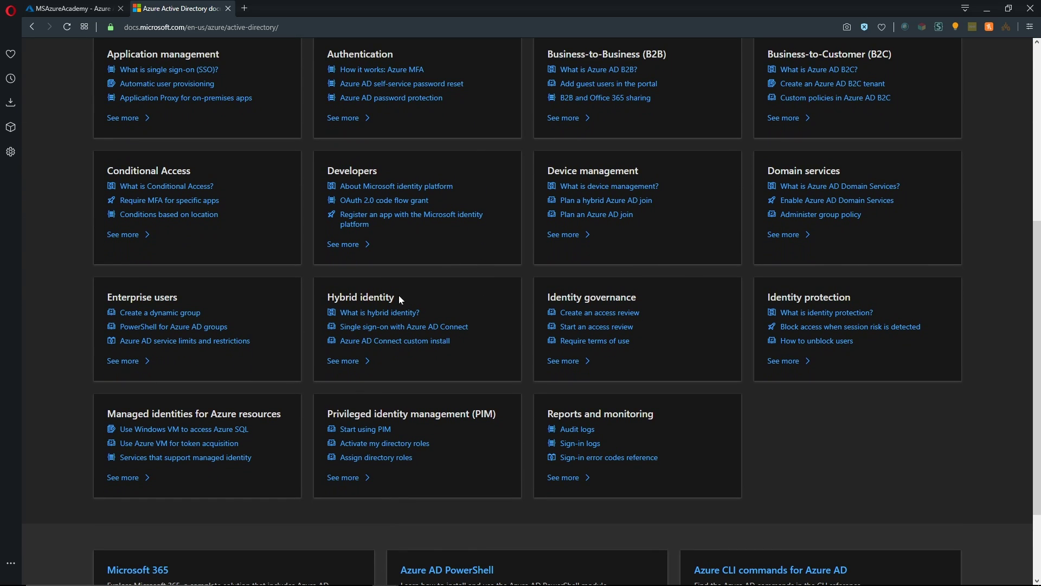
click(367, 314)
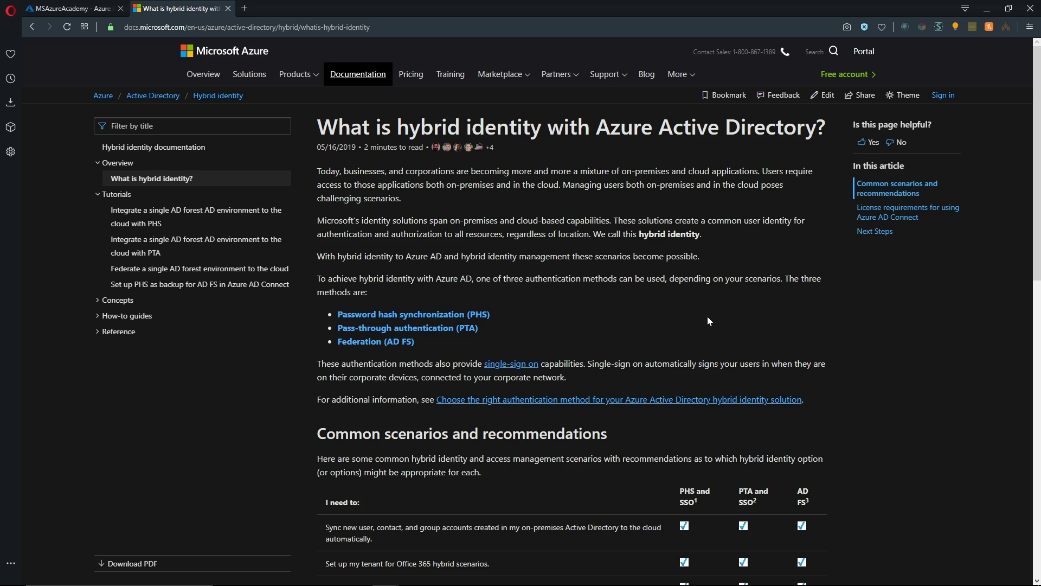
Scroll to the hybrid identity scenarios table and highlight the smartcard authentication row
scroll(779, 346, down, 7)
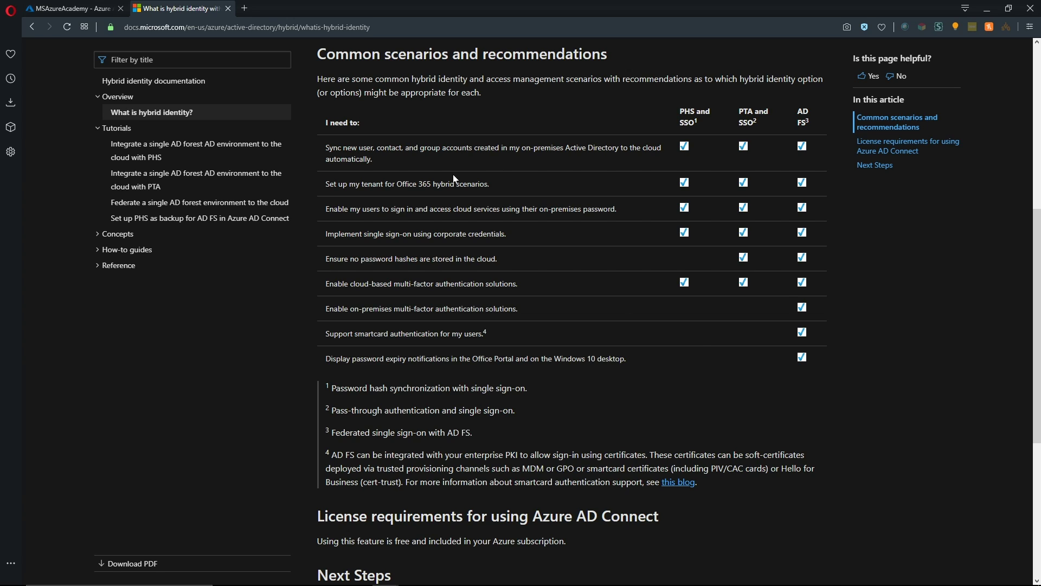
drag(326, 343, 510, 343)
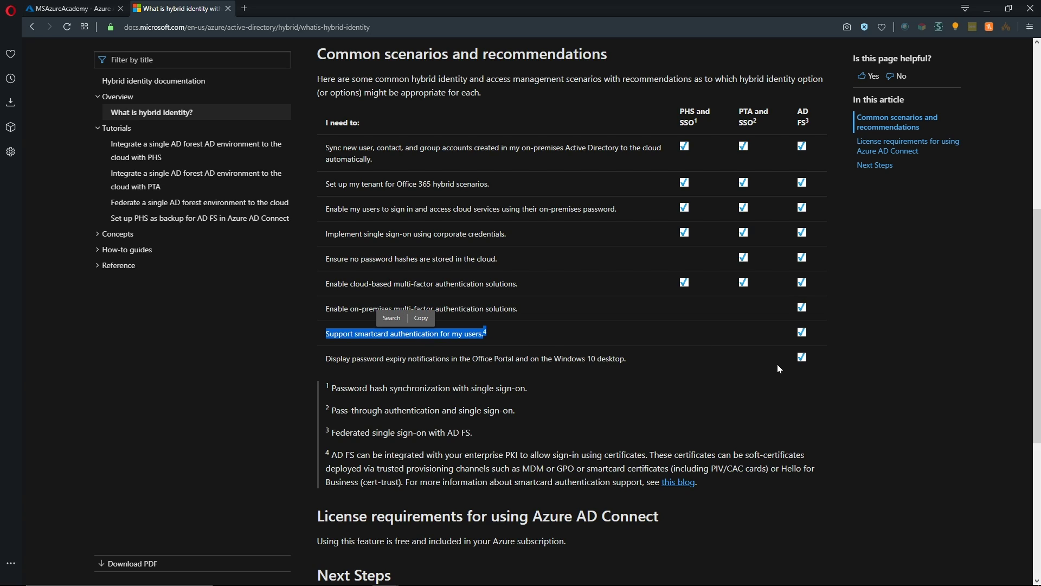
click(700, 337)
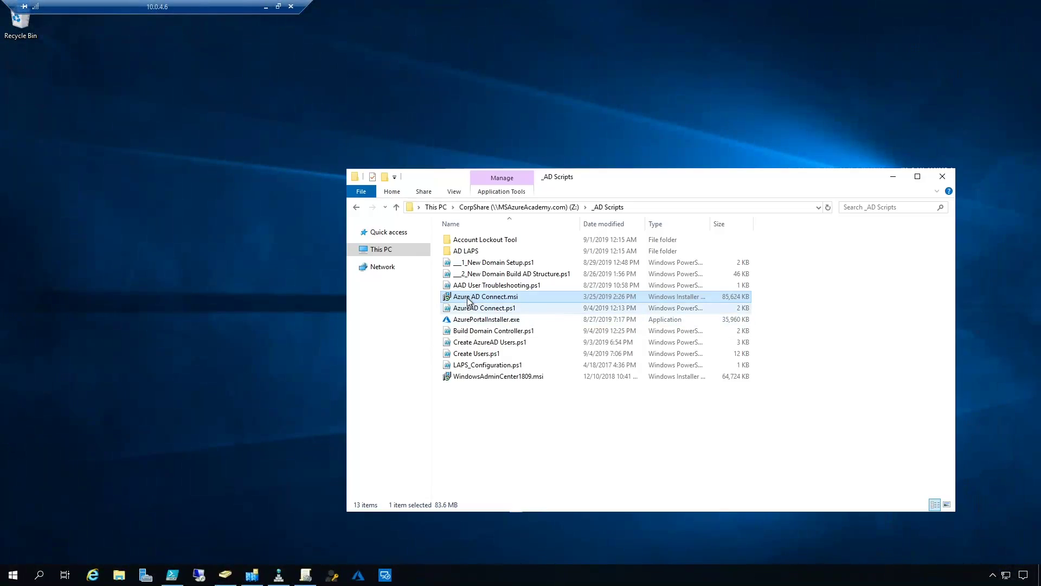
Run Azure AD Connect.msi from the _AD Scripts share and accept the license terms
double_click(469, 297)
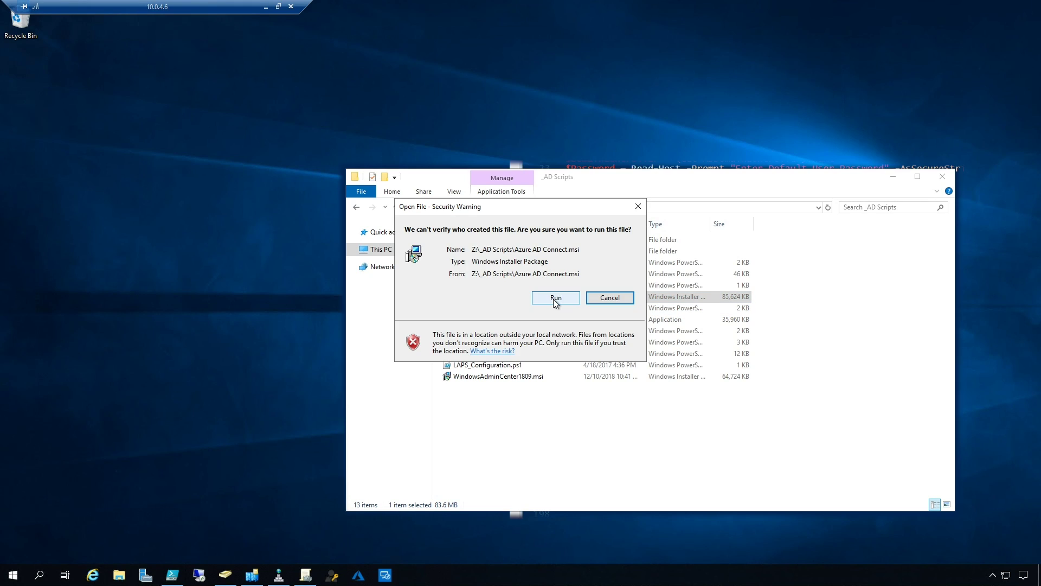
click(554, 297)
click(892, 178)
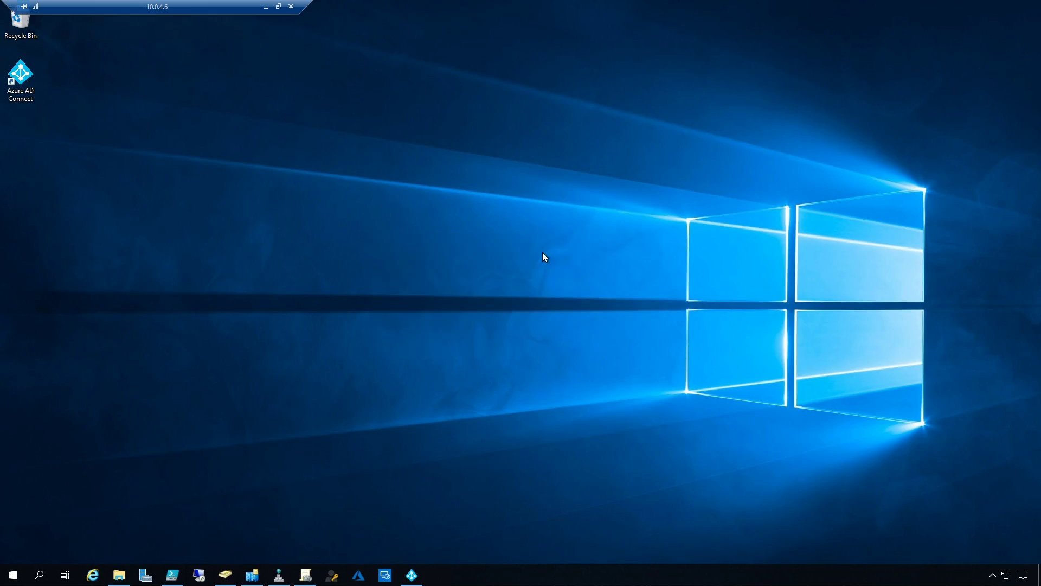
click(240, 337)
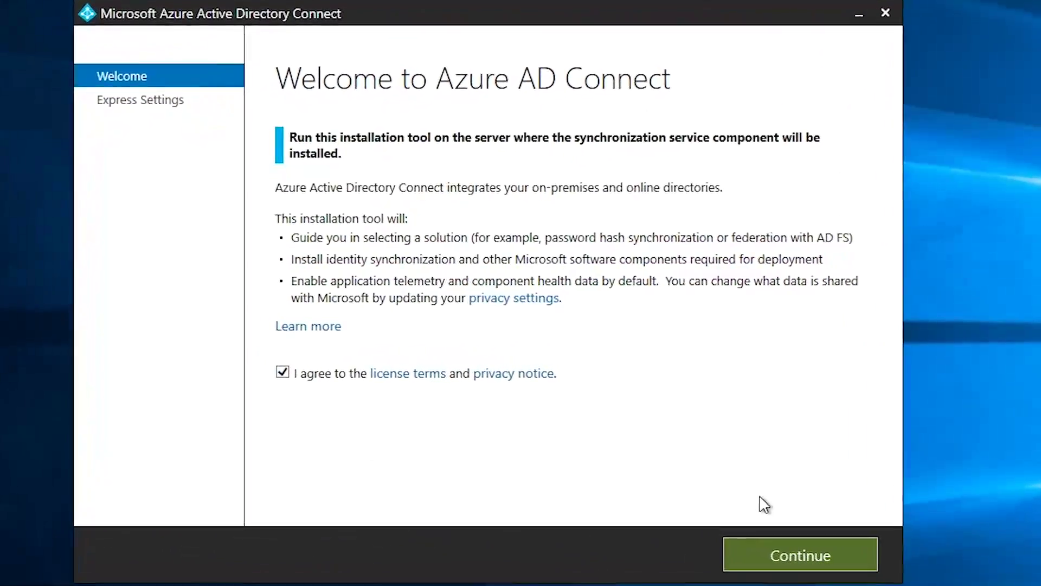
Continue past the Azure AD Connect welcome page to the Express Settings summary
click(809, 558)
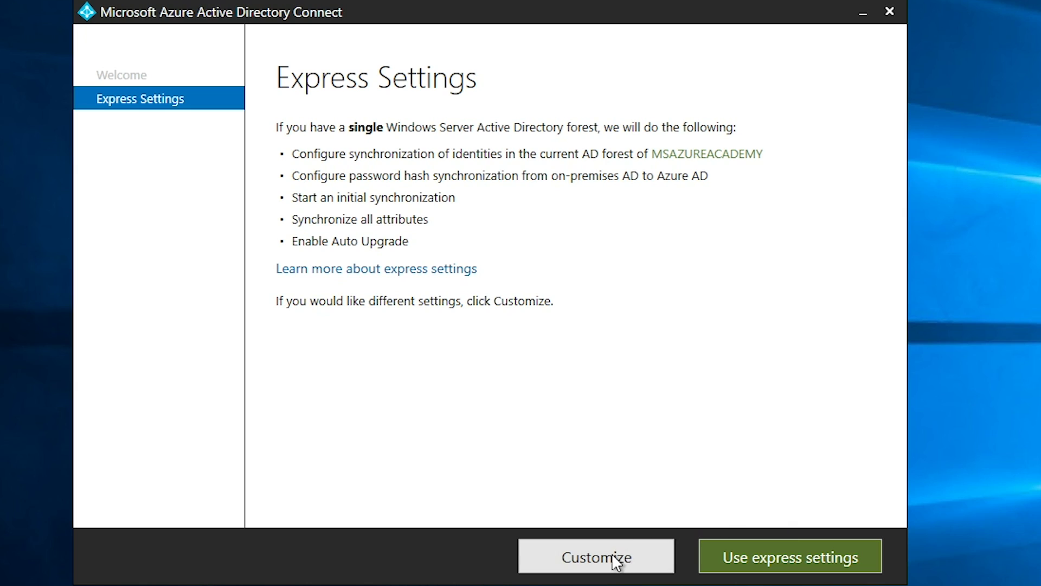
Customize setup with a custom install location only, leaving SQL Server, service account and sync groups unset, and install components
click(589, 562)
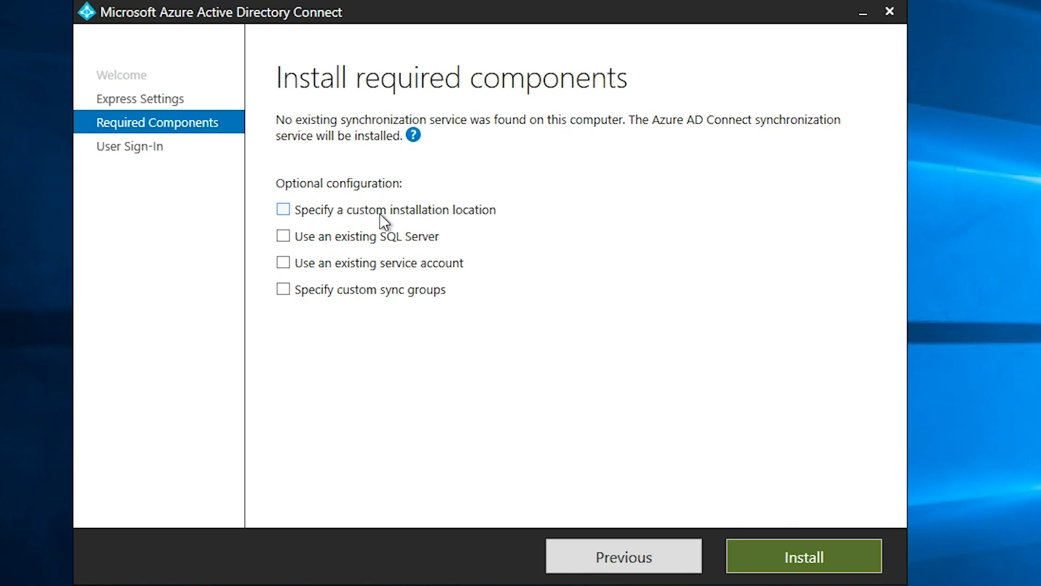
click(283, 210)
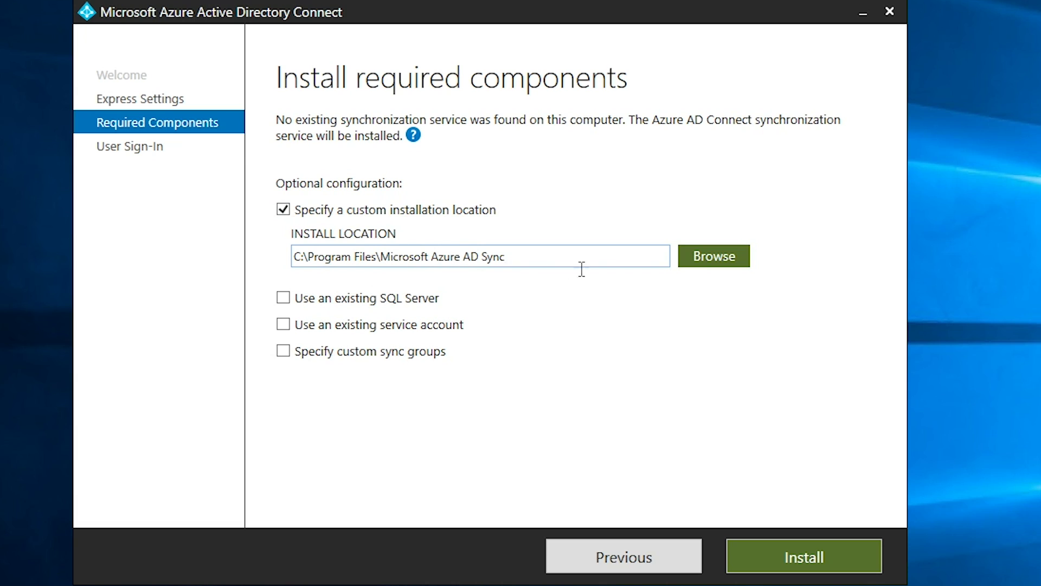
click(284, 299)
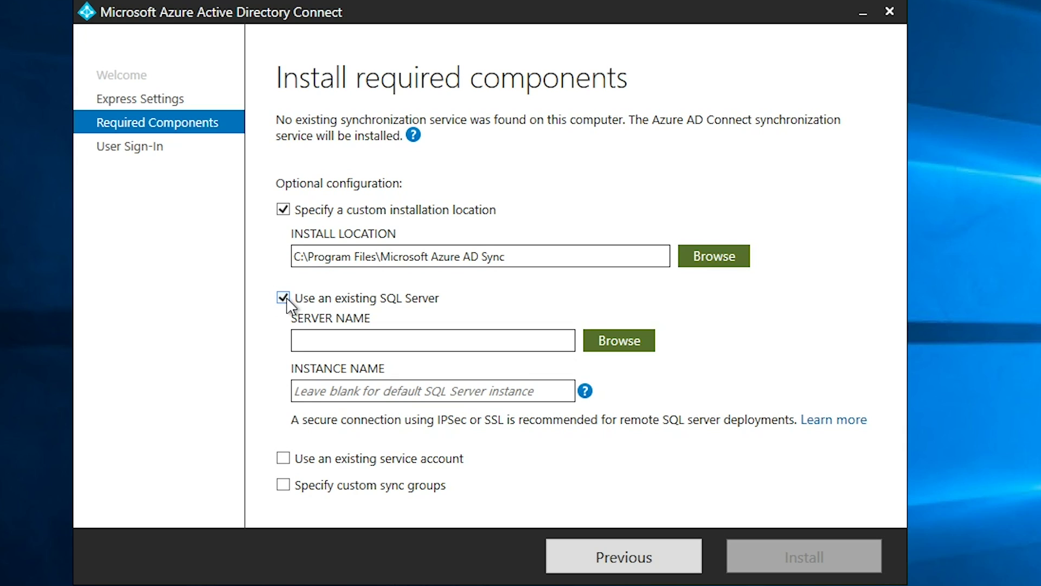
click(284, 299)
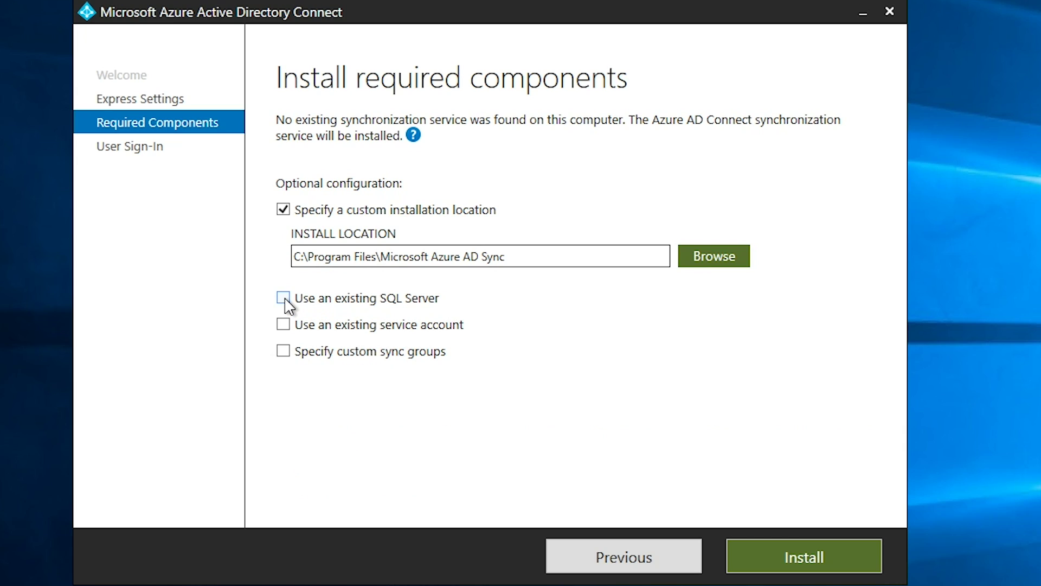
click(284, 325)
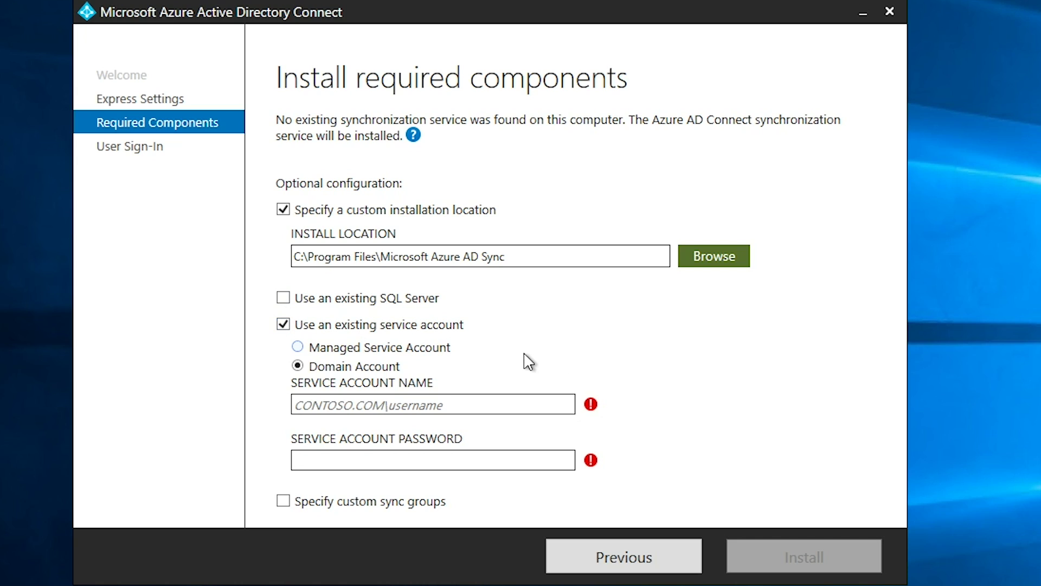
click(283, 325)
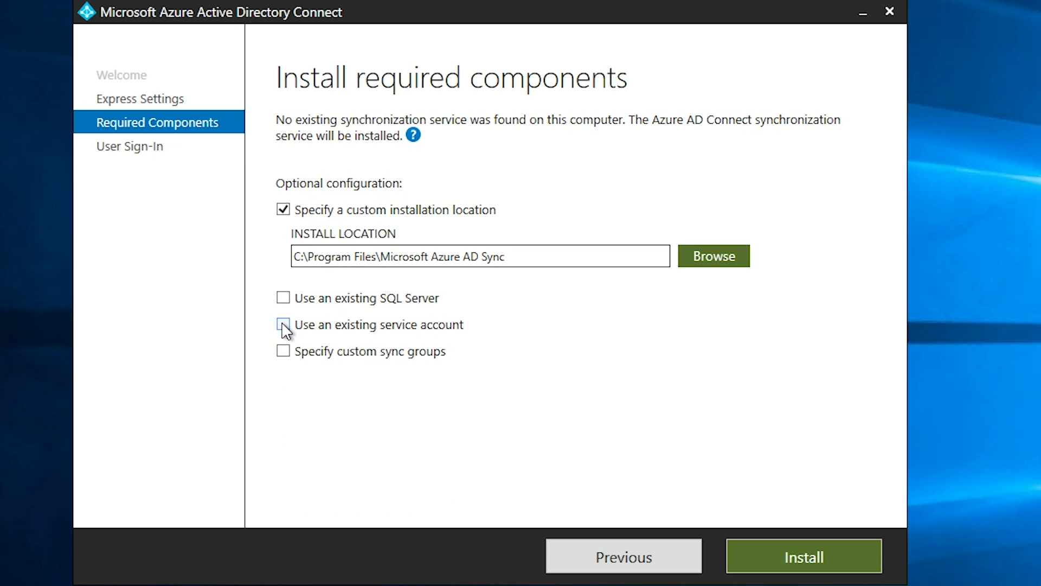
click(283, 353)
scroll(592, 380, down, 2)
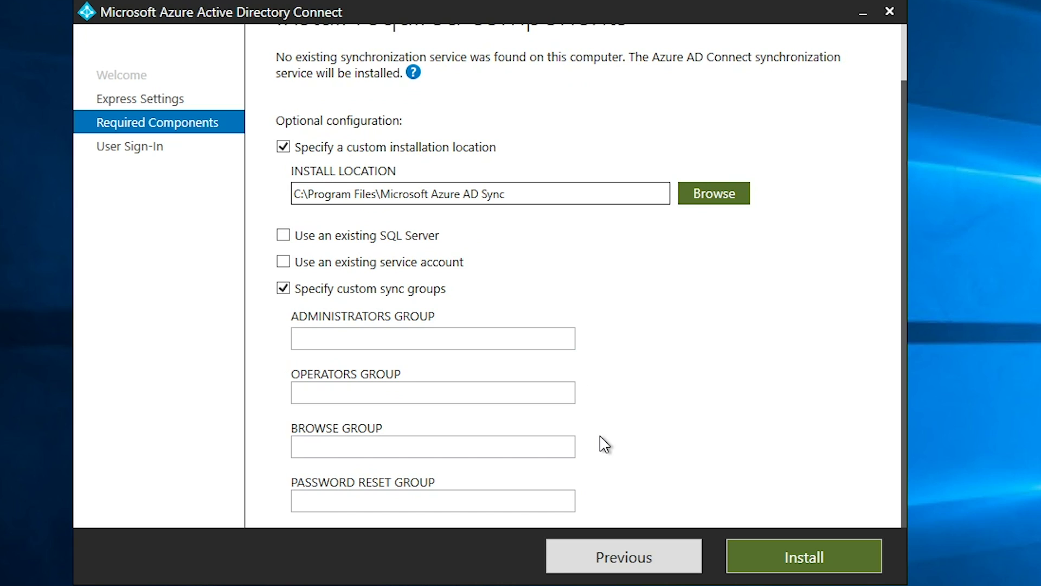
click(283, 289)
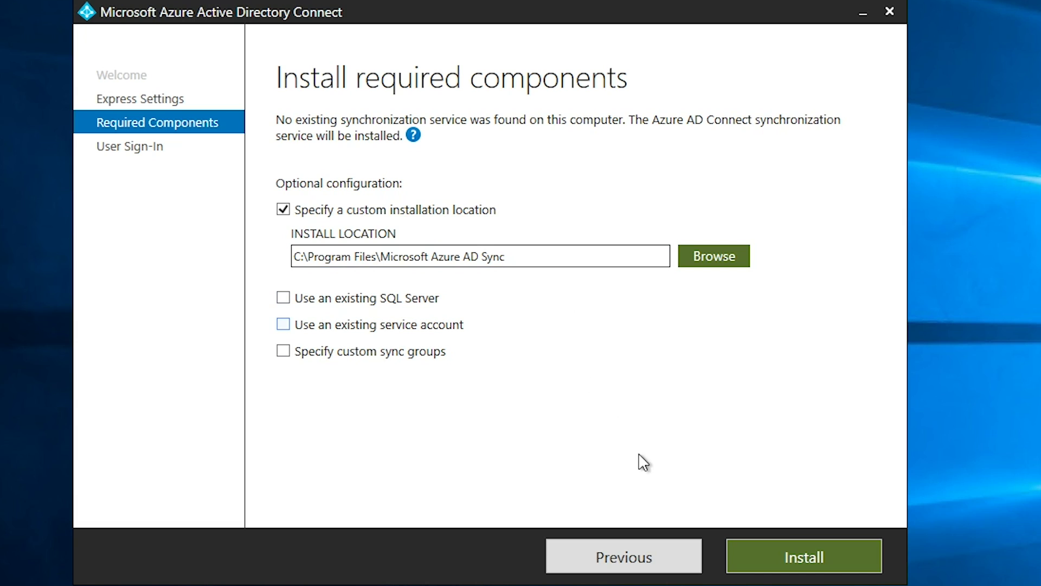
click(813, 561)
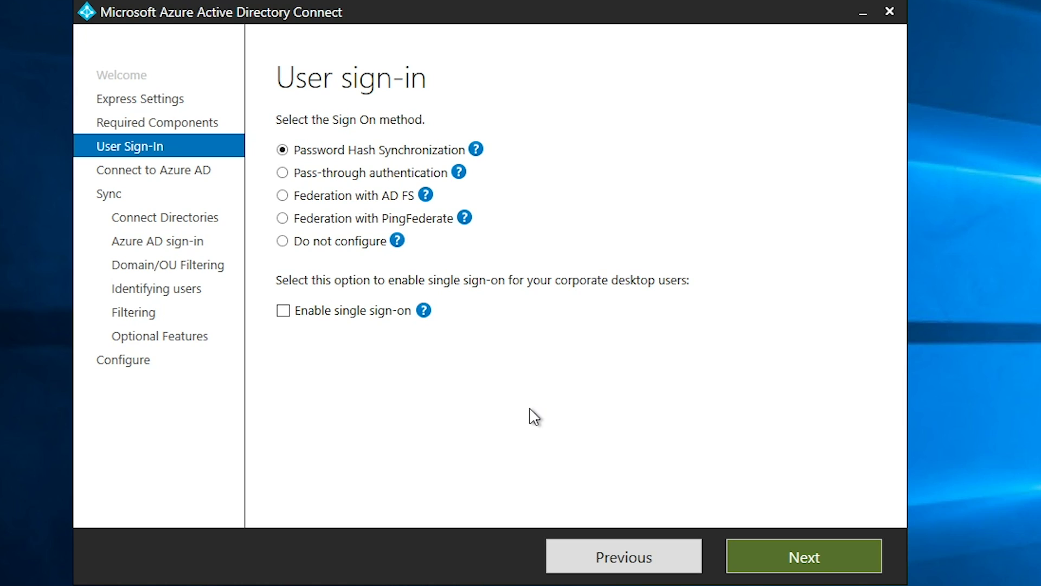
click(282, 241)
click(282, 152)
Enable single sign-on alongside Password Hash Synchronization and continue to Connect your directories
click(289, 315)
mouse_move(418, 313)
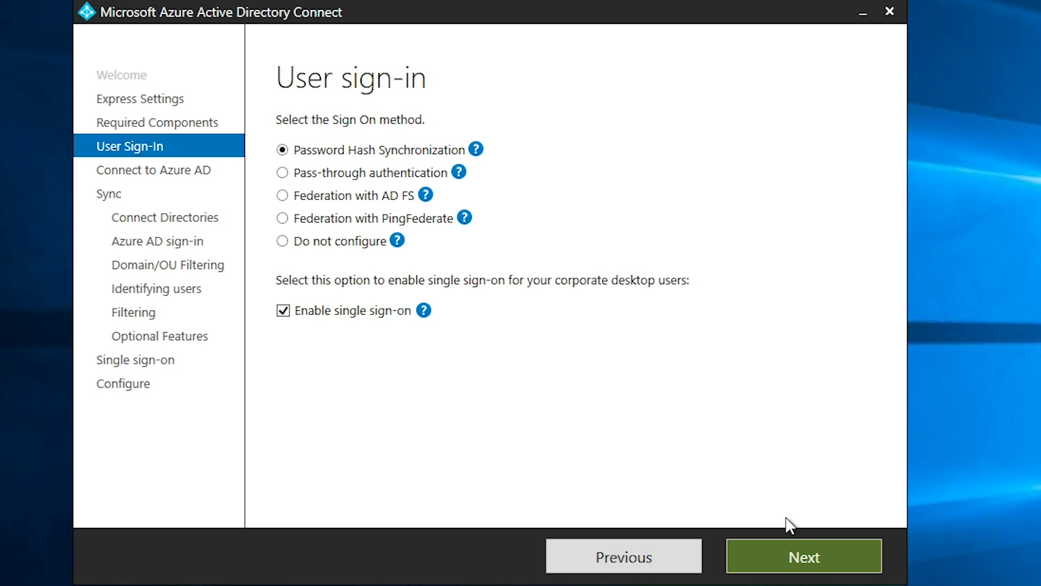
click(808, 565)
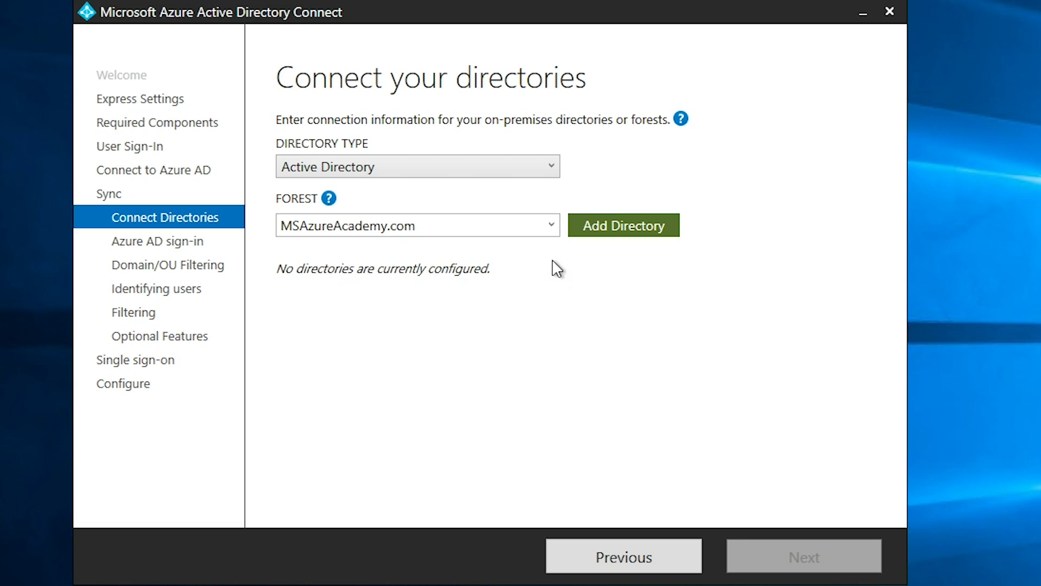
Add the MSAzureAcademy.com forest as a directory, connecting with an existing AD account
click(552, 227)
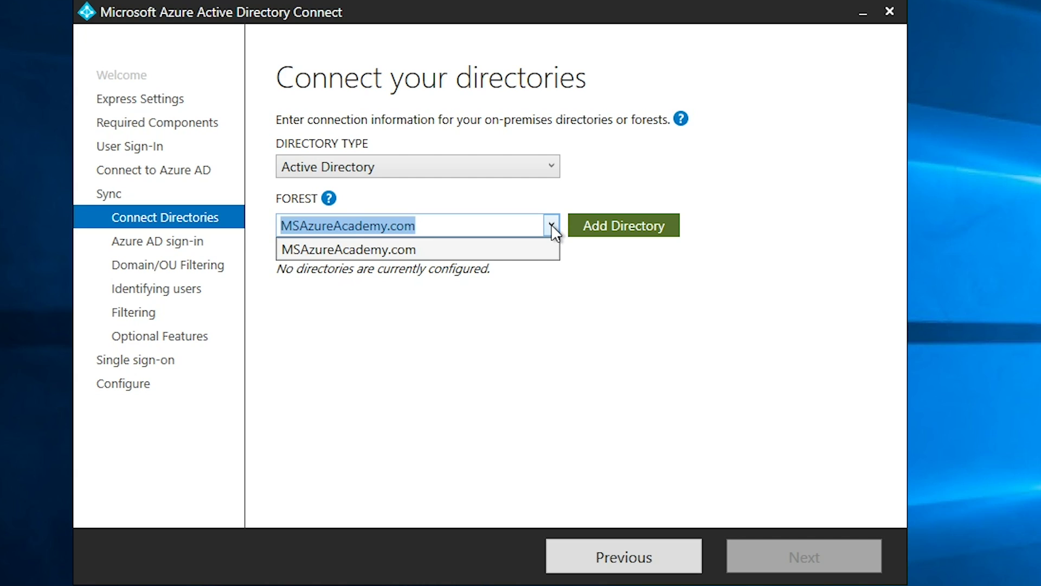
click(552, 228)
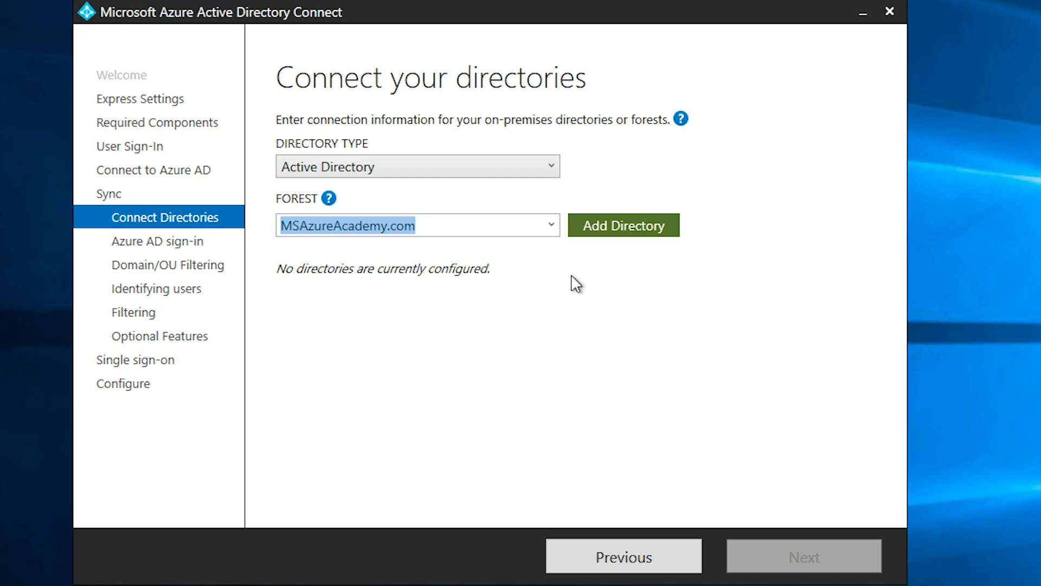
click(578, 232)
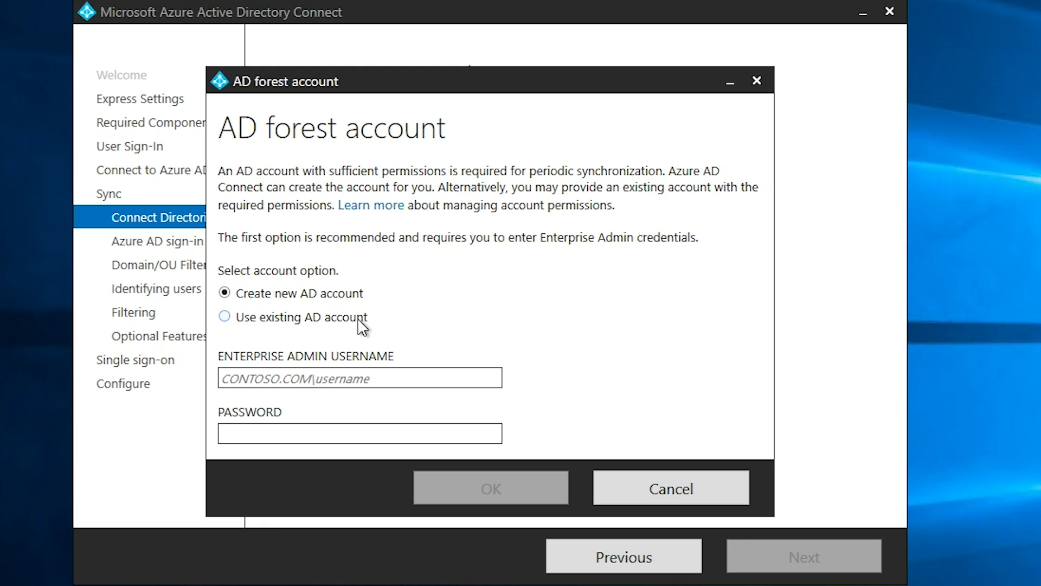
click(287, 320)
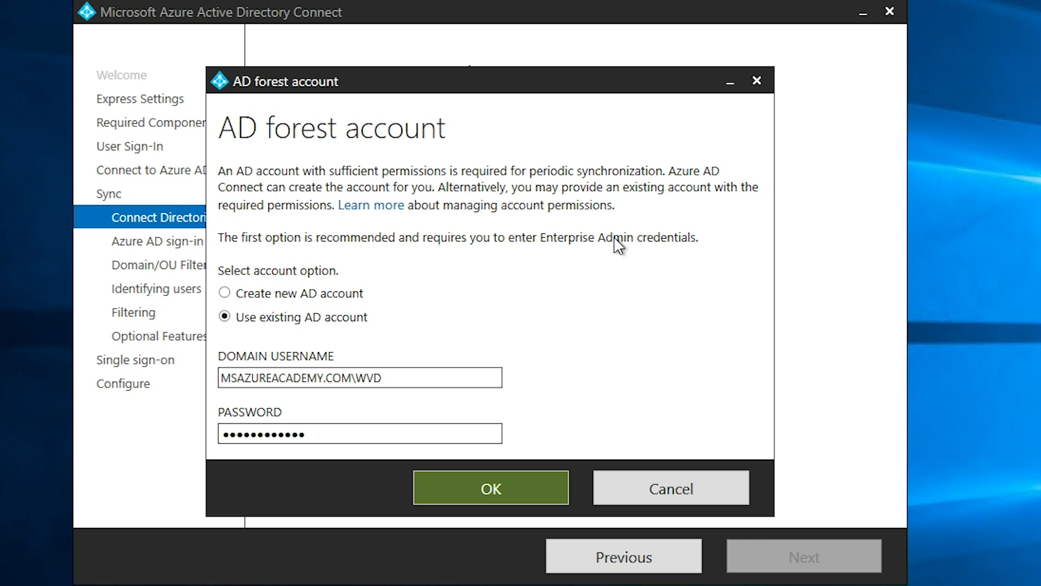
click(480, 491)
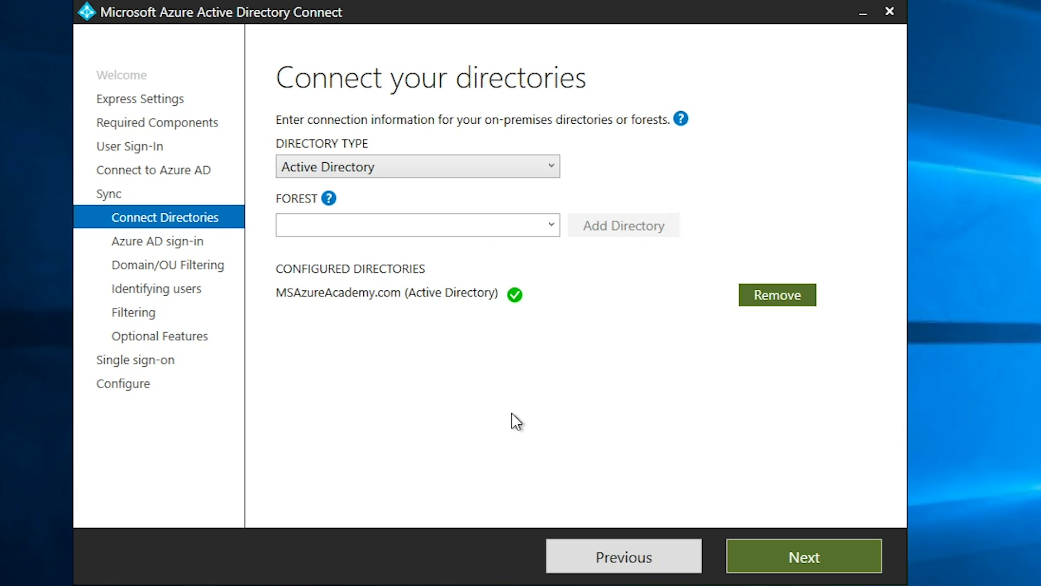
Advance to Azure AD sign-in and keep userPrincipalName as the Azure AD username attribute
click(825, 556)
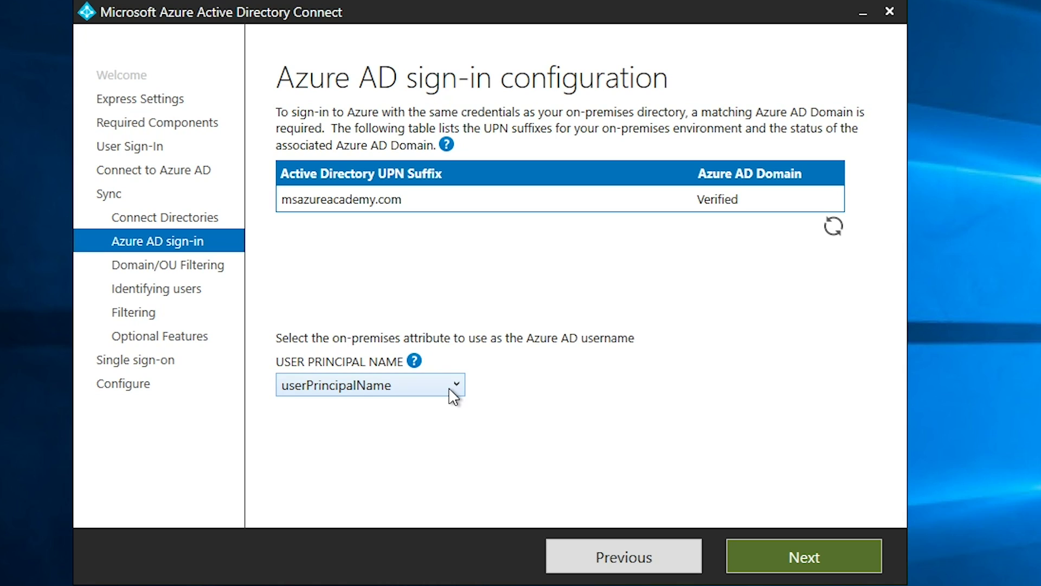
click(450, 388)
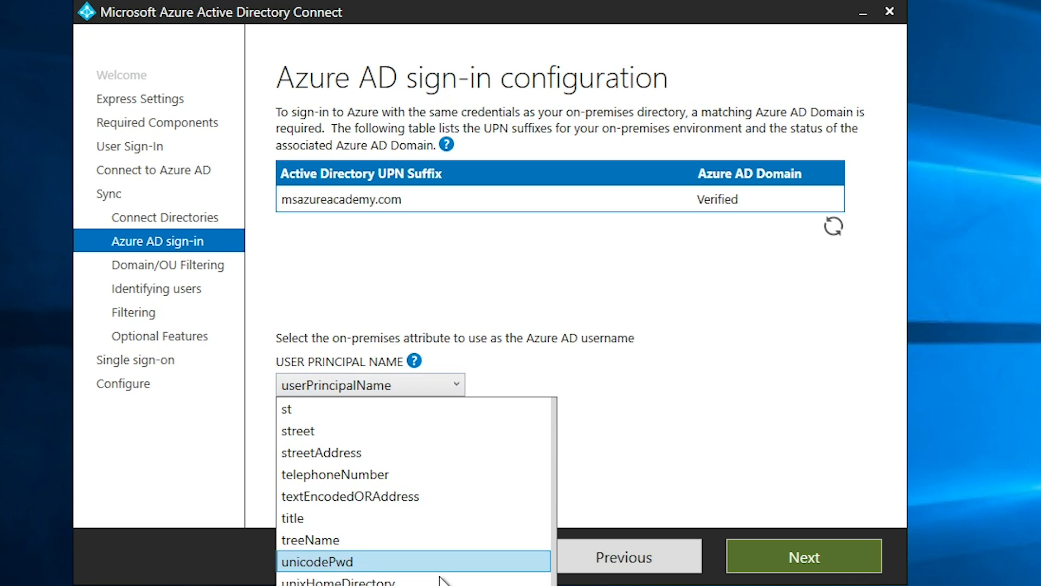
drag(554, 585, 555, 460)
click(494, 405)
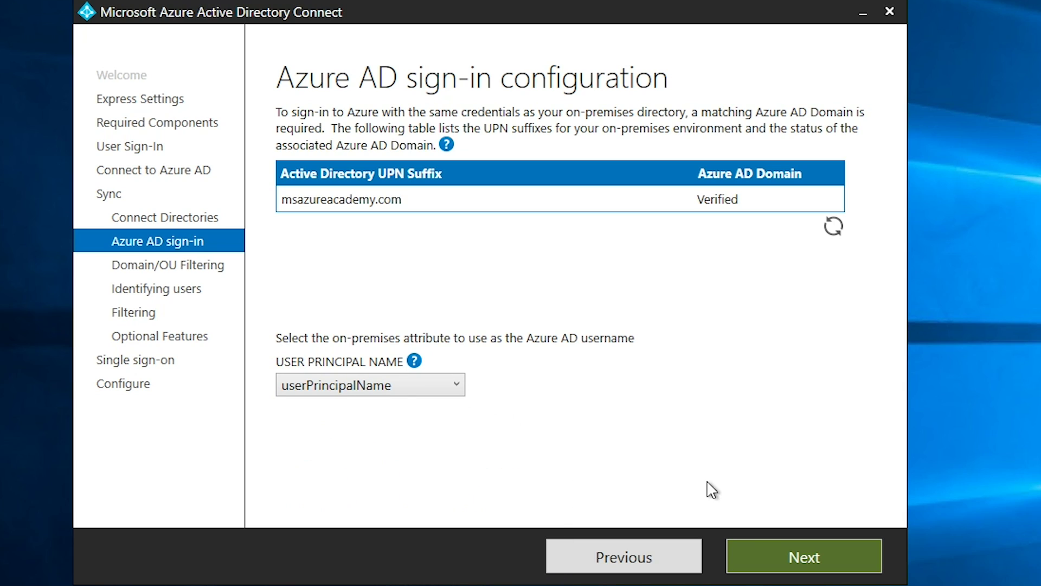
Filter sync to only the CORP OU of MSAzureAcademy.com, check Users and Computers, then continue
click(808, 558)
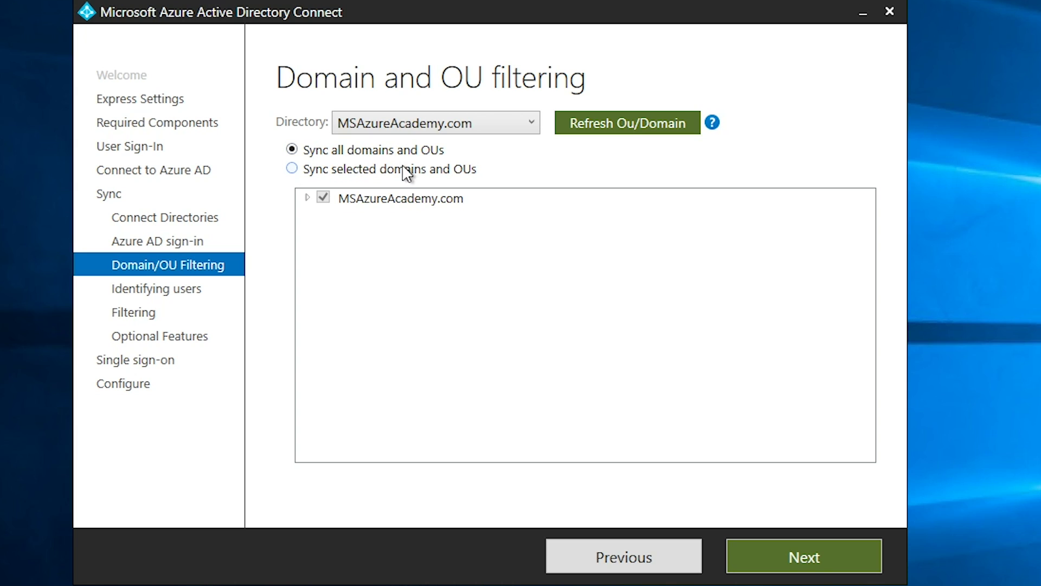
click(293, 169)
click(306, 199)
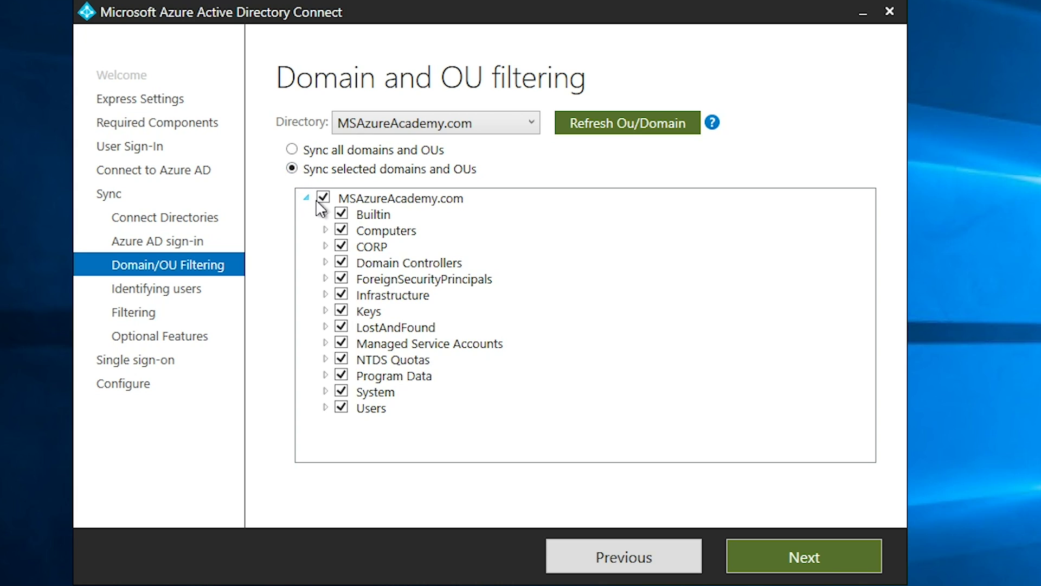
click(323, 197)
click(341, 246)
click(325, 246)
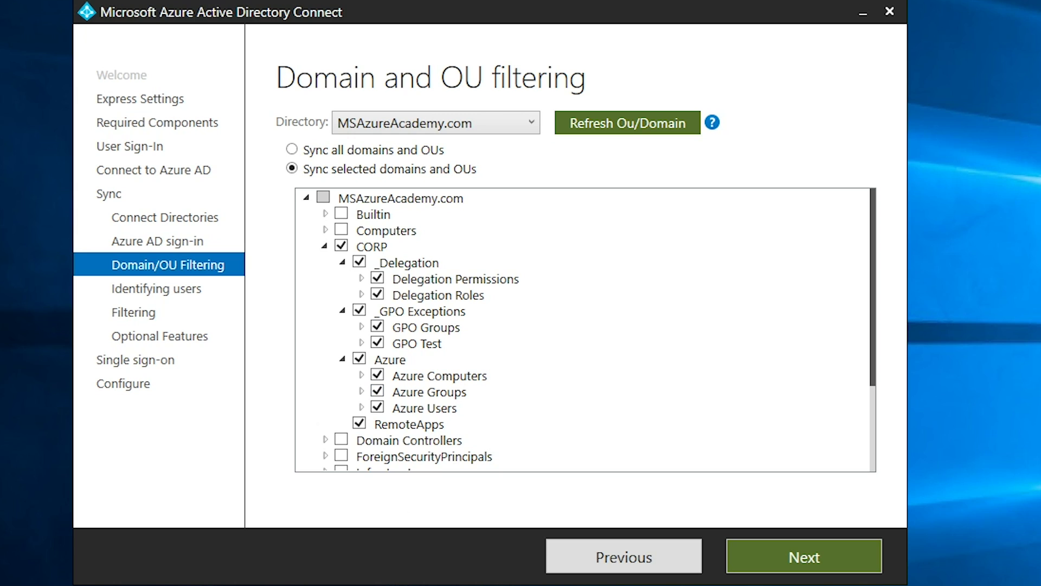
key(alt+Tab)
click(806, 558)
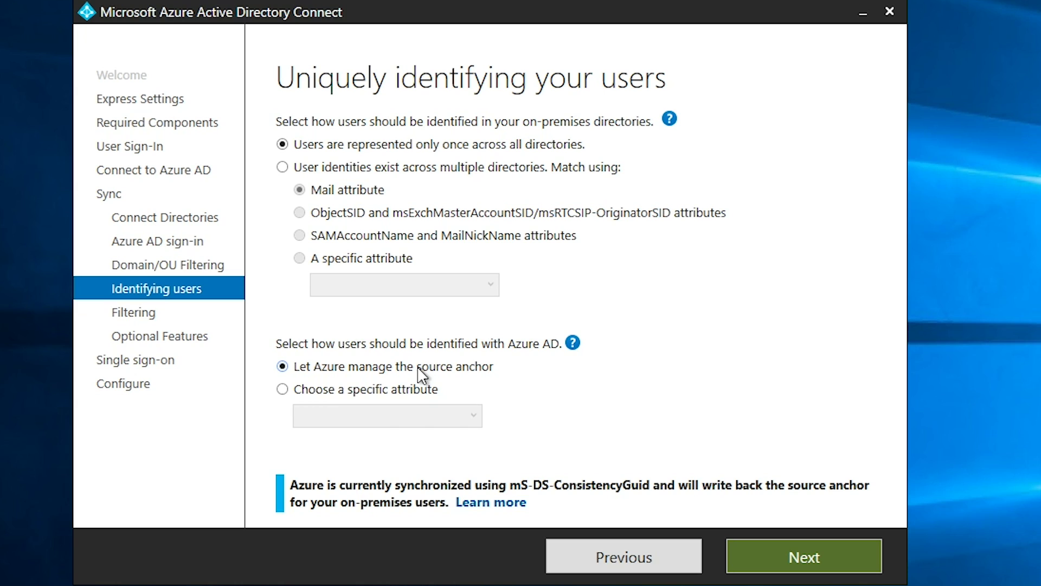
Browse specific source anchor attributes, then revert to Let Azure manage the source anchor and continue
click(424, 389)
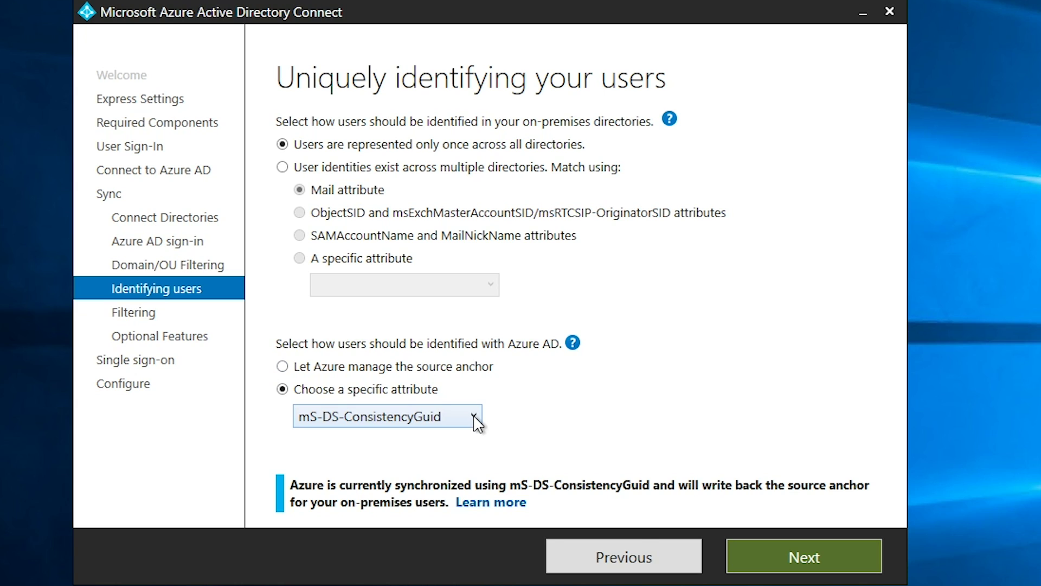
click(474, 416)
drag(646, 454, 700, 409)
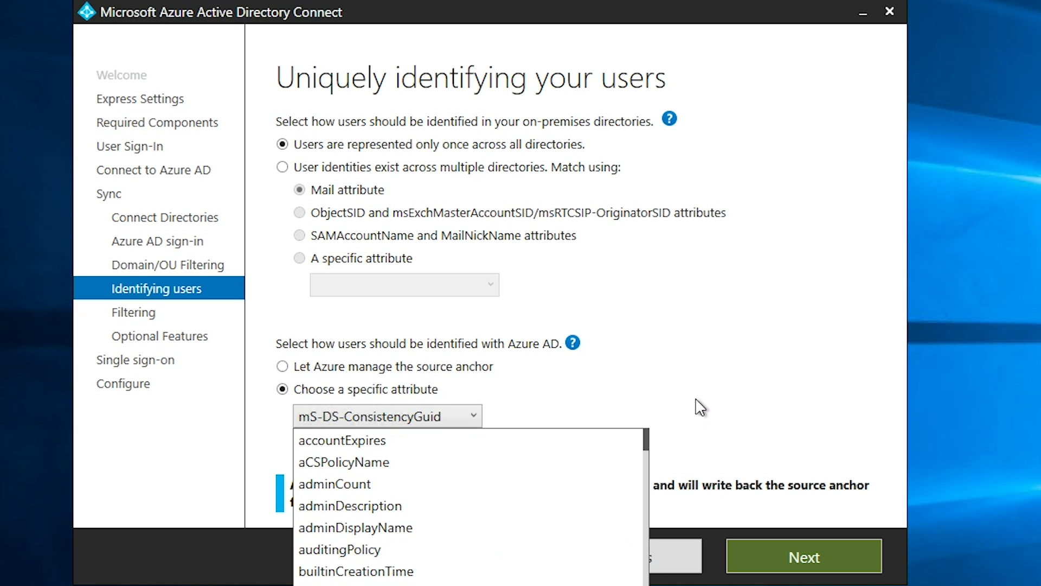
click(704, 396)
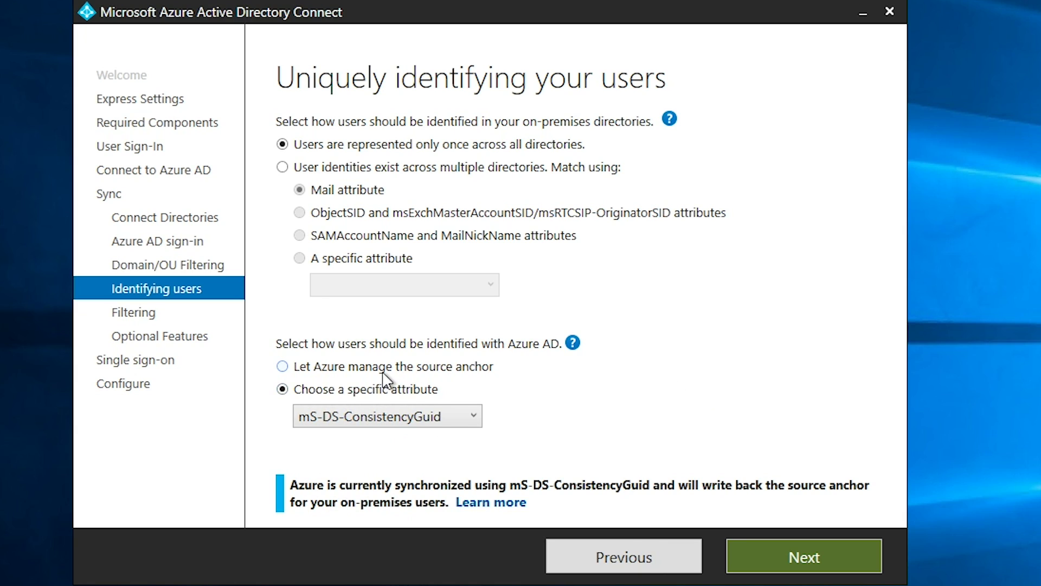
click(362, 369)
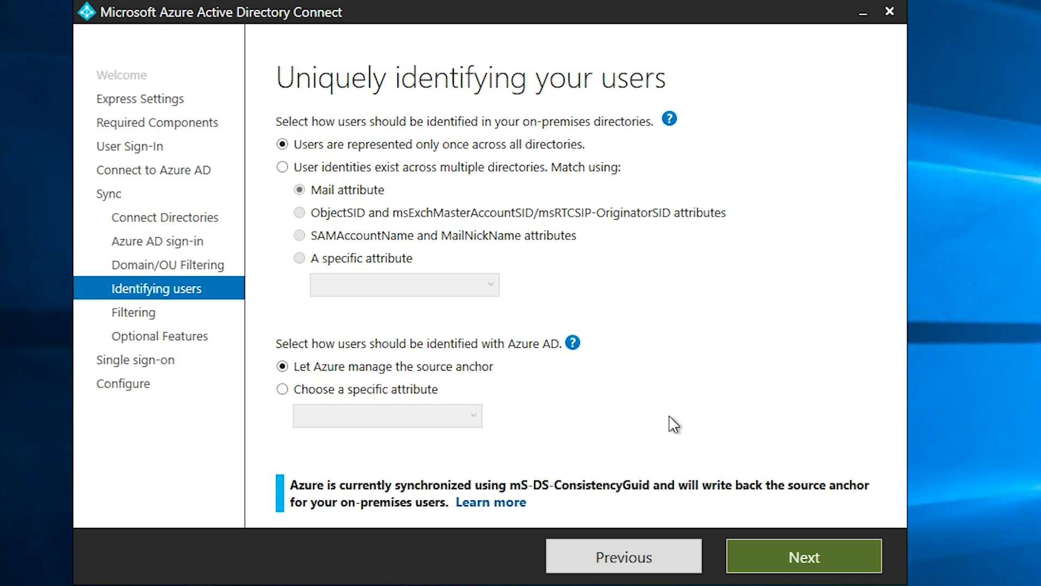
click(798, 562)
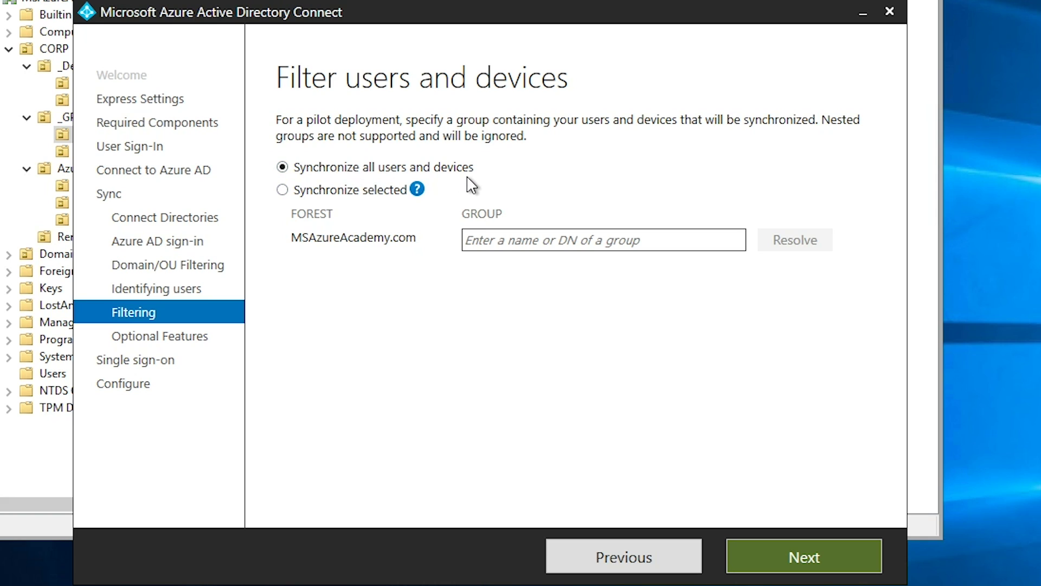
After glancing at Active Directory Users and Computers, keep Synchronize all users and devices and continue
key(alt+Tab)
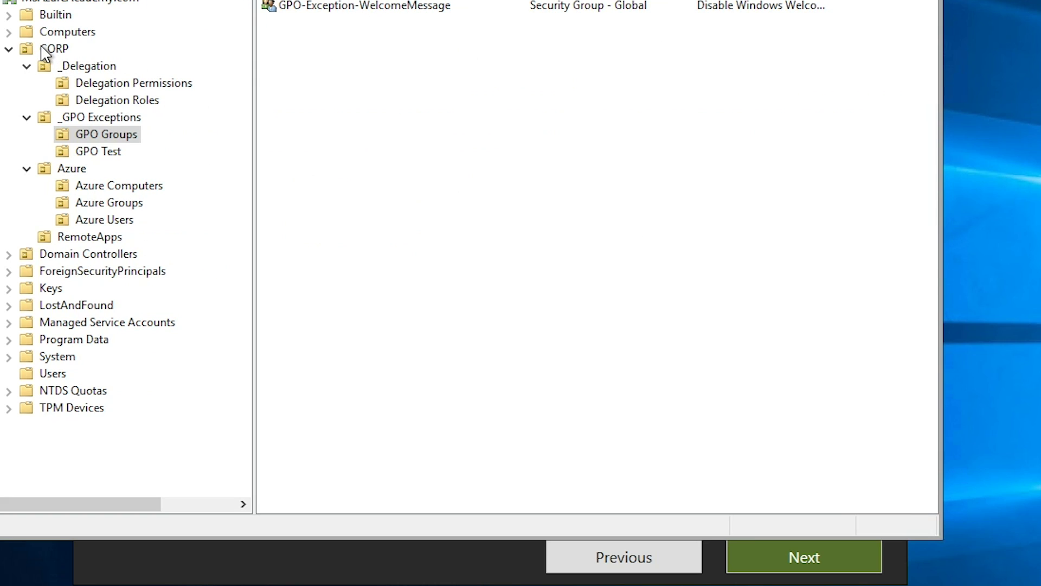
click(237, 564)
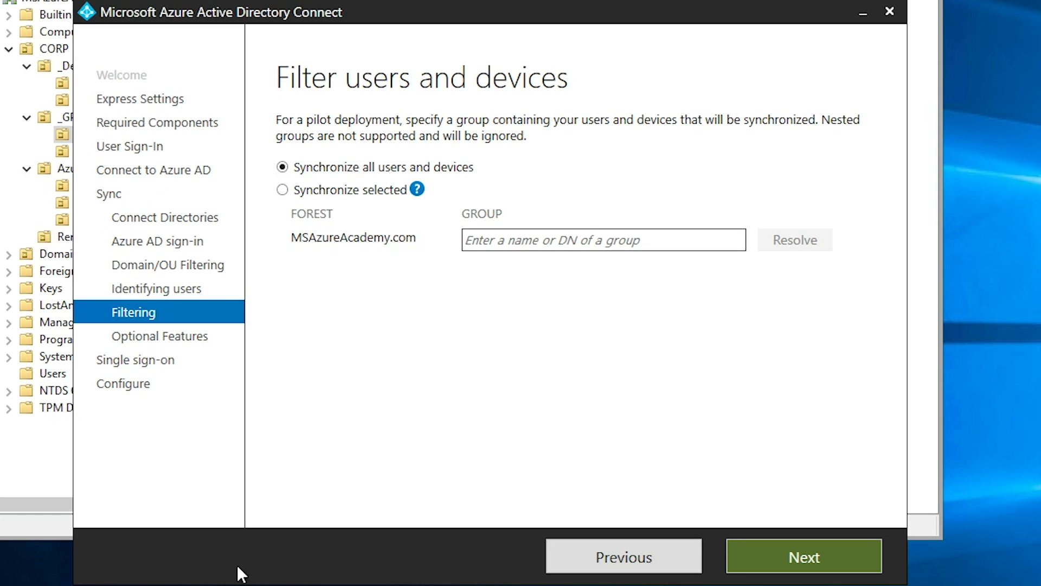
click(763, 547)
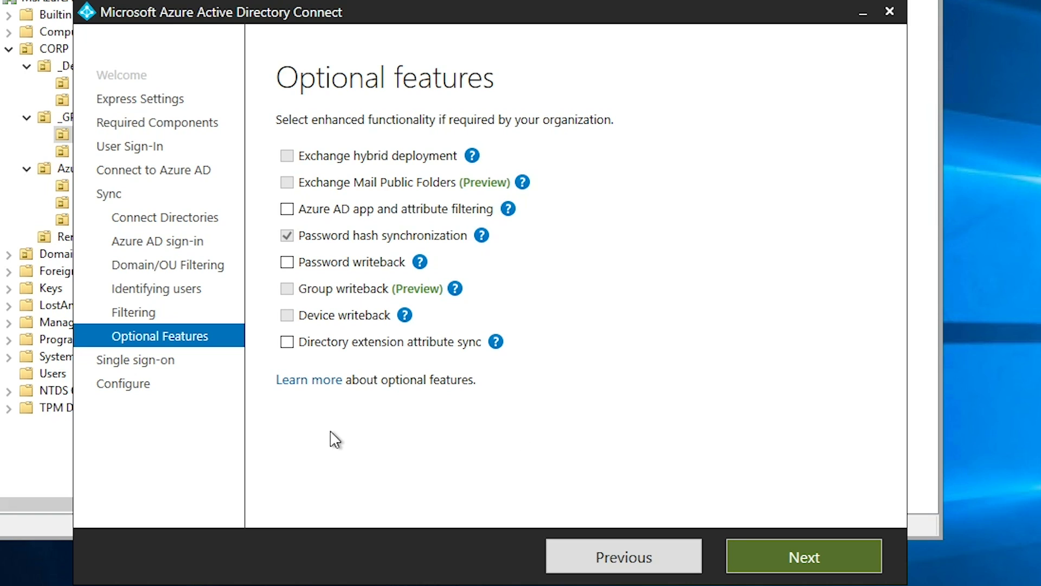
Tick Password writeback among the optional features and proceed to Enable single sign-on
click(287, 262)
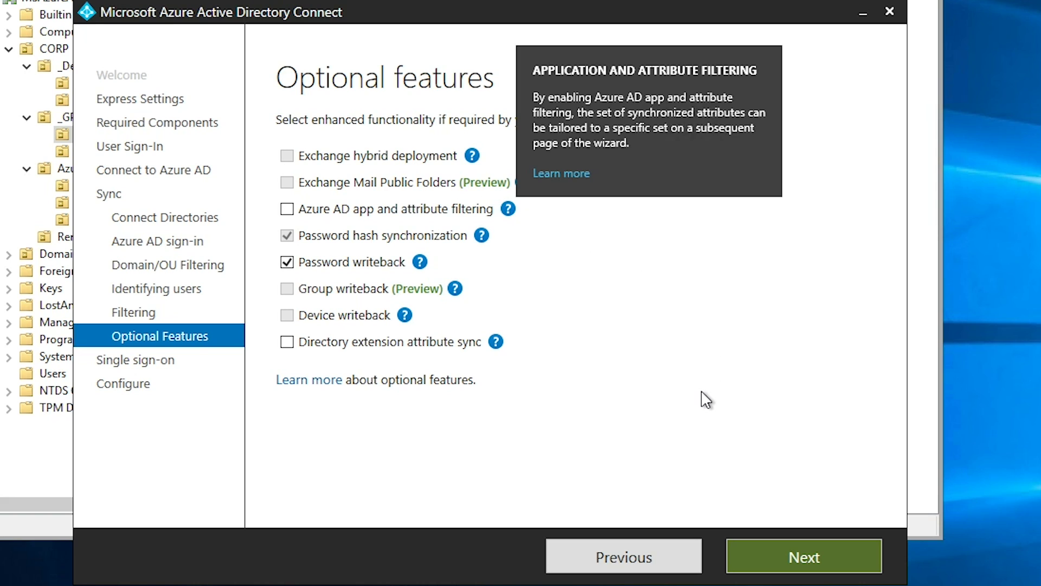
click(809, 557)
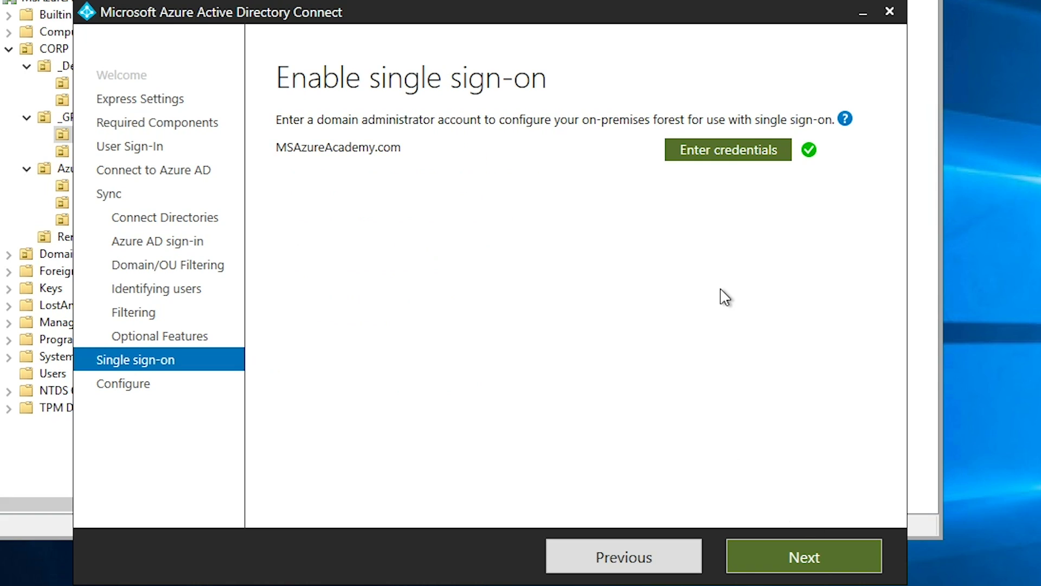
Enter the forest's domain admin credentials for single sign-on and advance to Ready to configure
click(724, 154)
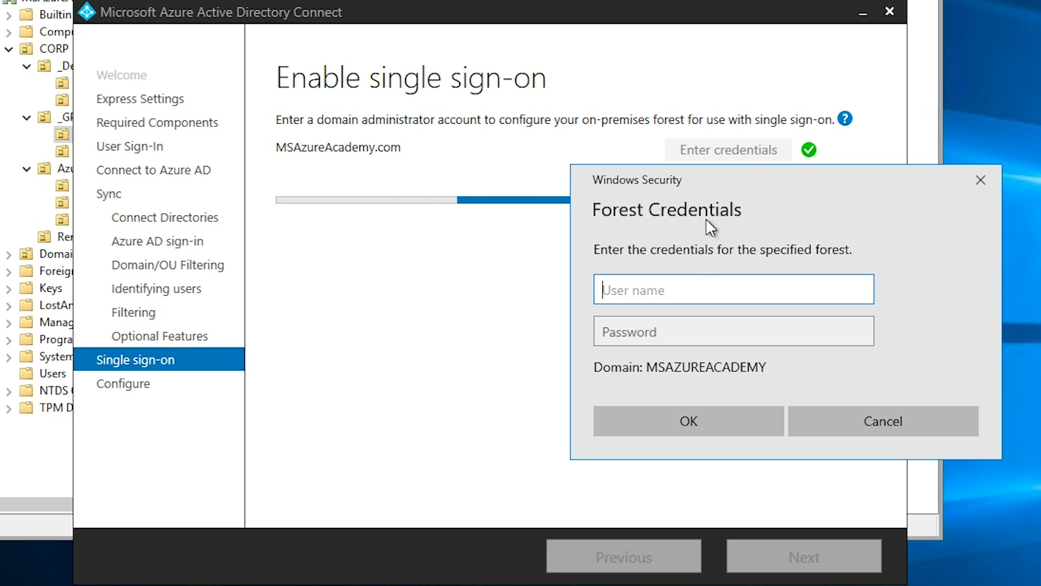
click(727, 331)
key(ctrl+v)
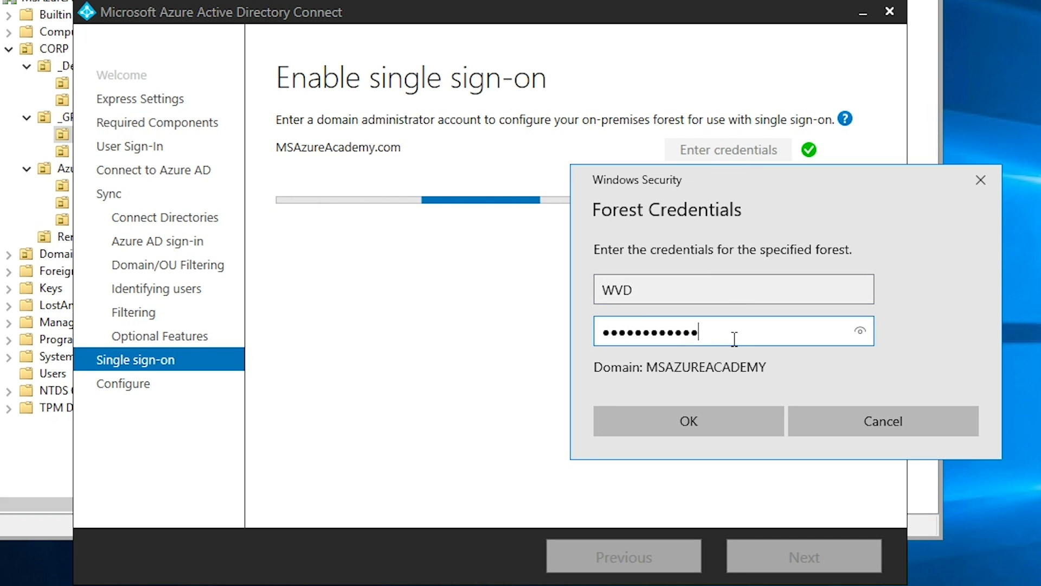
click(693, 418)
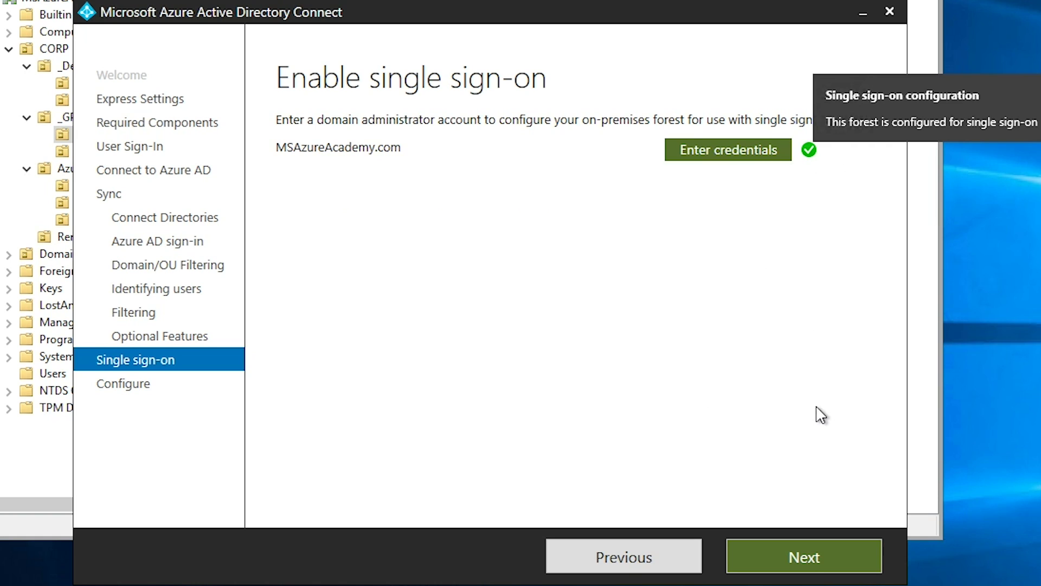
click(808, 553)
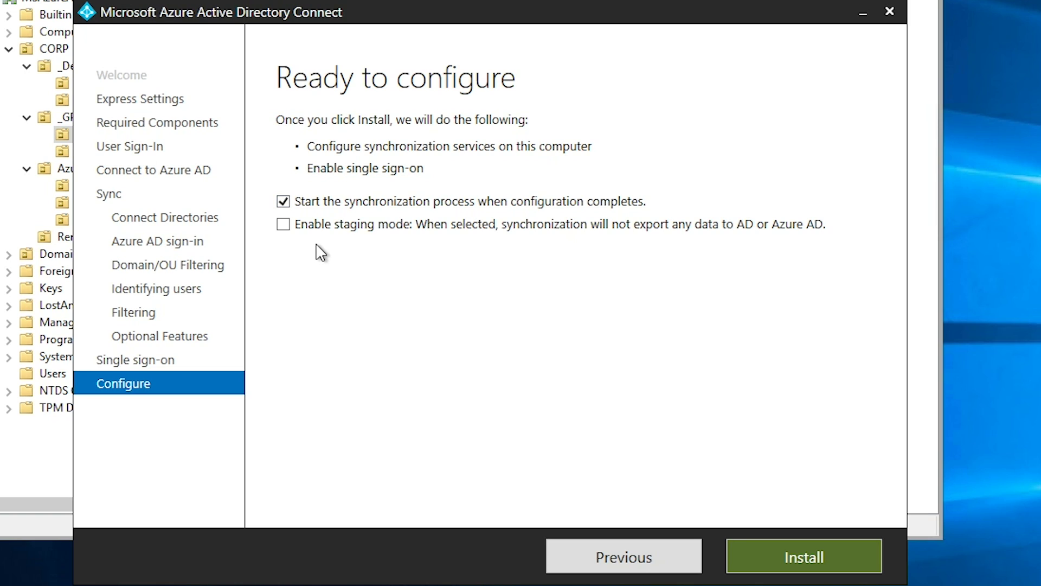
Install the configuration, exit the wizard, and relaunch Azure AD Connect
click(818, 551)
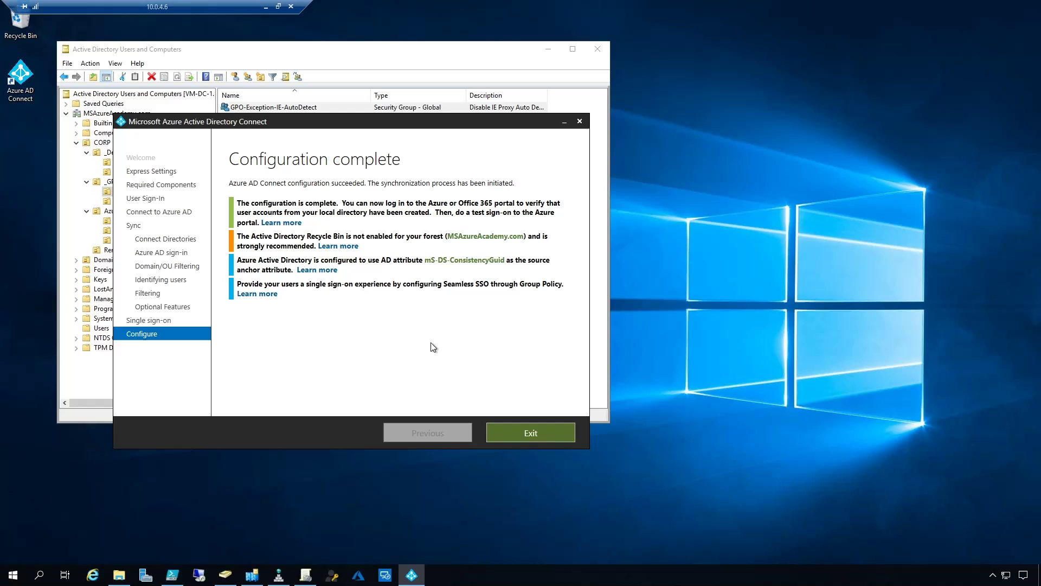
click(528, 433)
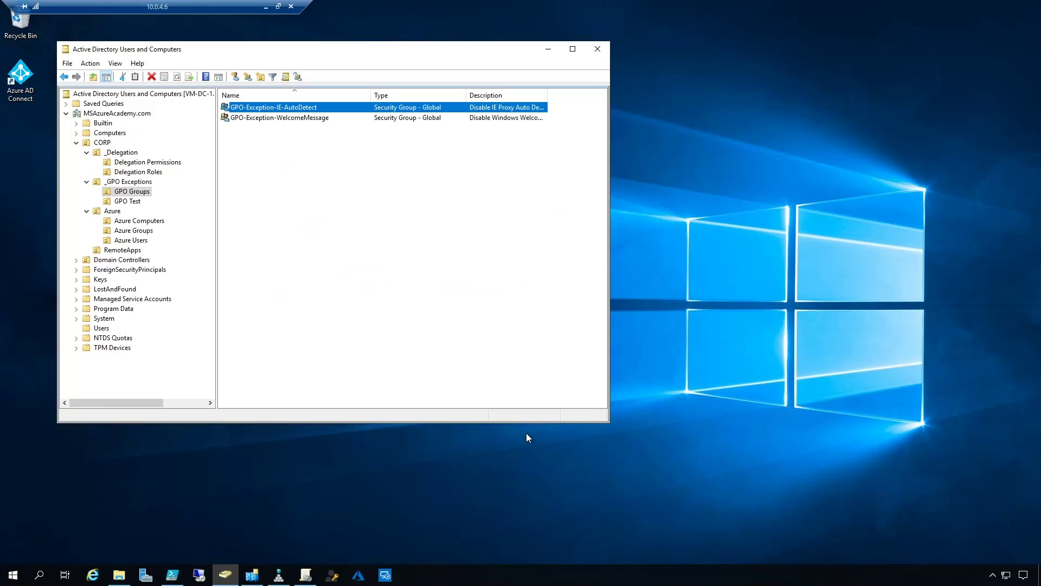
double_click(24, 78)
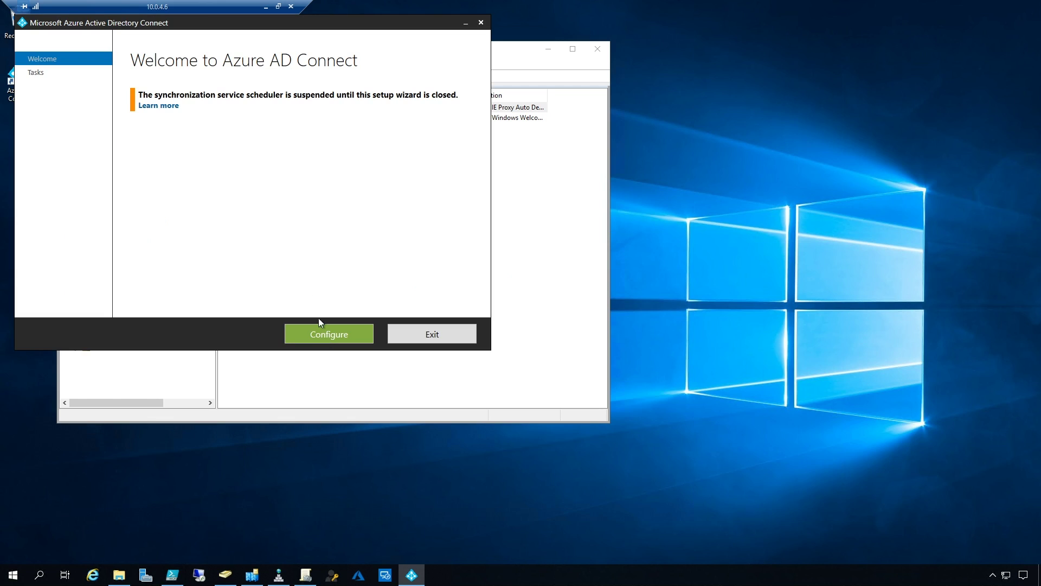
drag(289, 24, 341, 97)
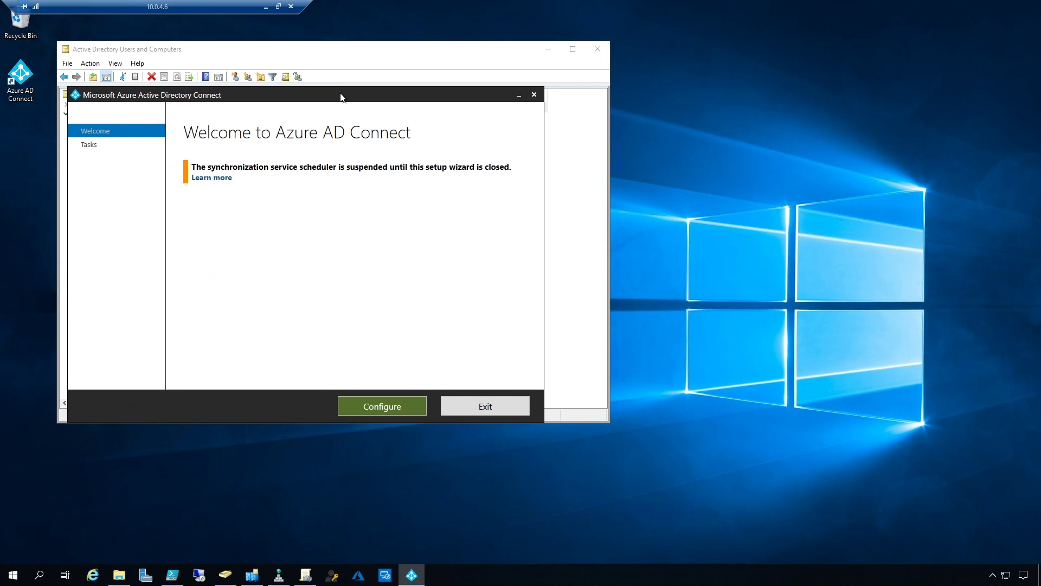
Review the current synchronization configuration summary, then close the wizard
click(383, 406)
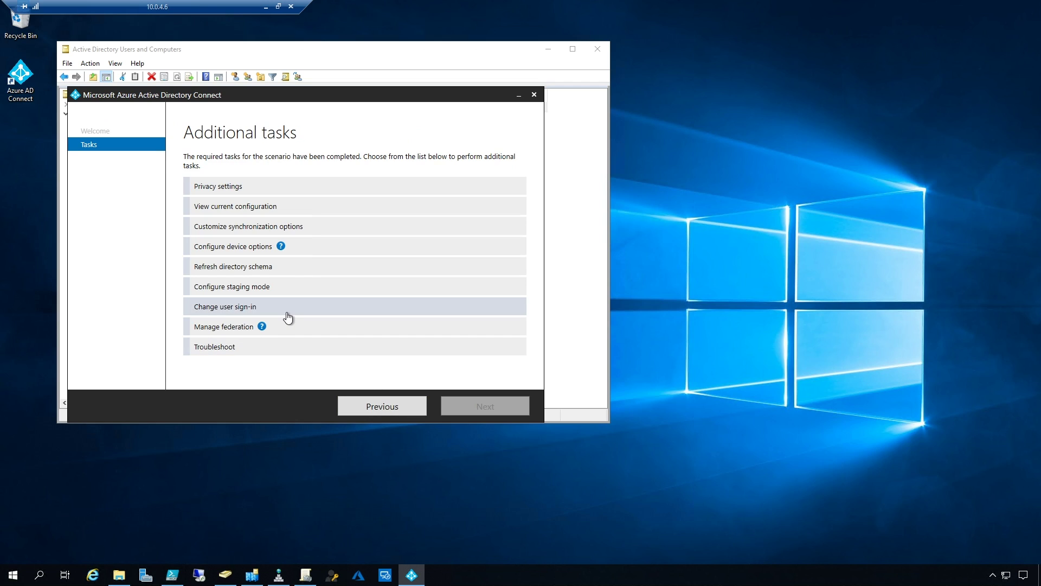
click(263, 209)
click(473, 405)
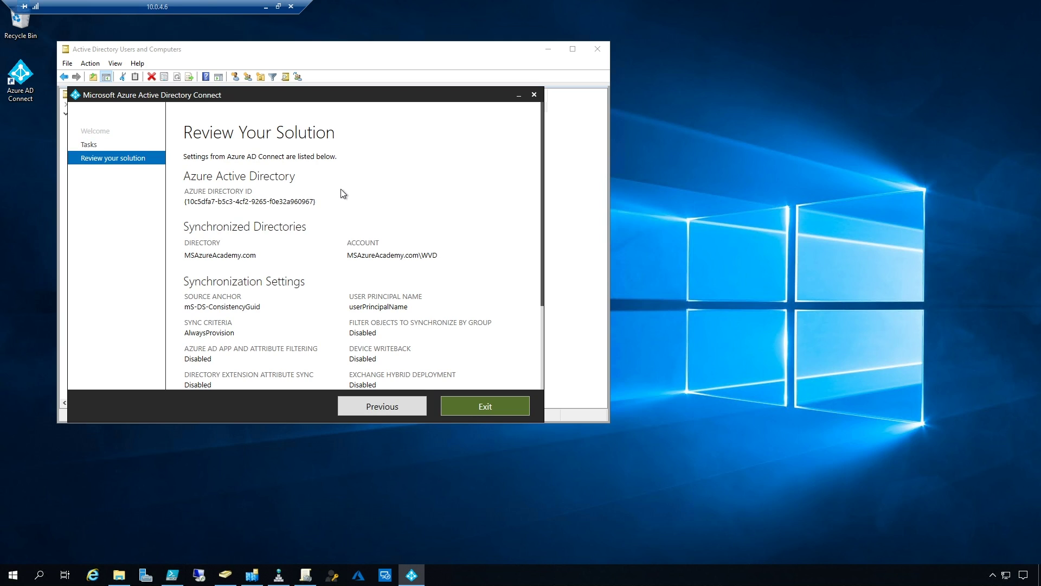
scroll(417, 187, down, 3)
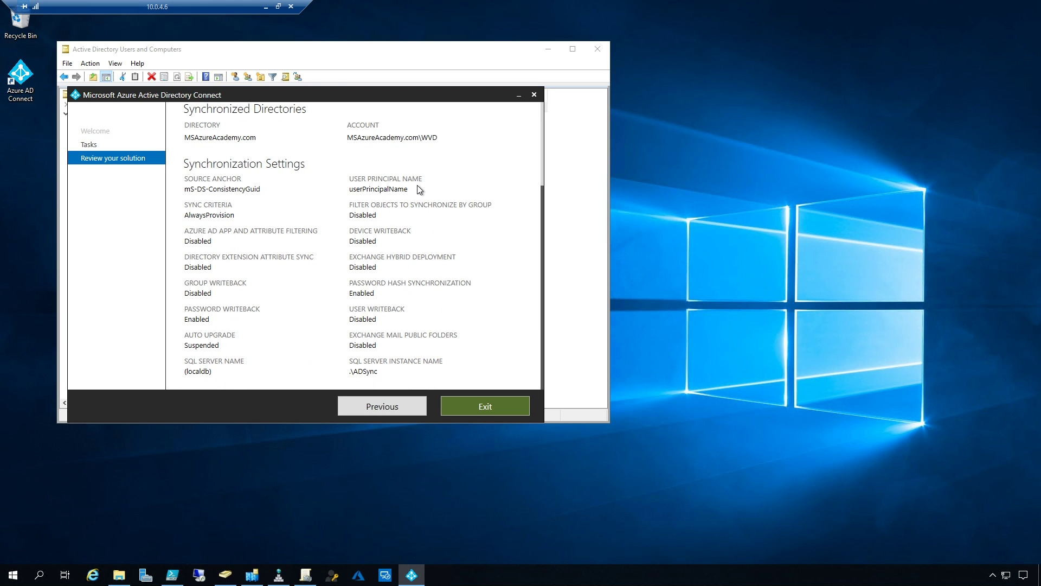
key(Return)
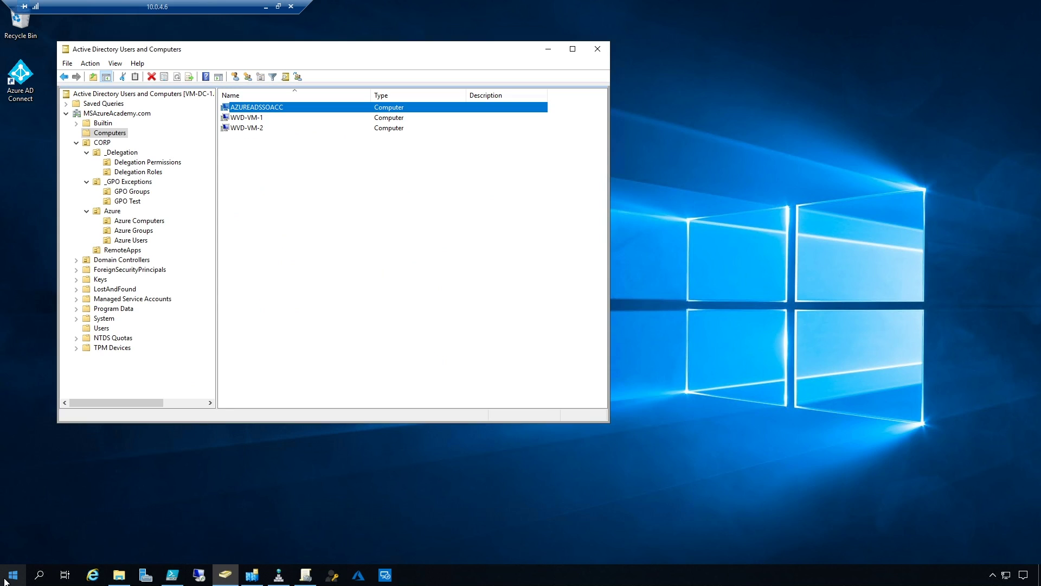
Launch Synchronization Service from the Azure AD Connect Start menu group and inspect the Full Import run's 69 adds
click(5, 580)
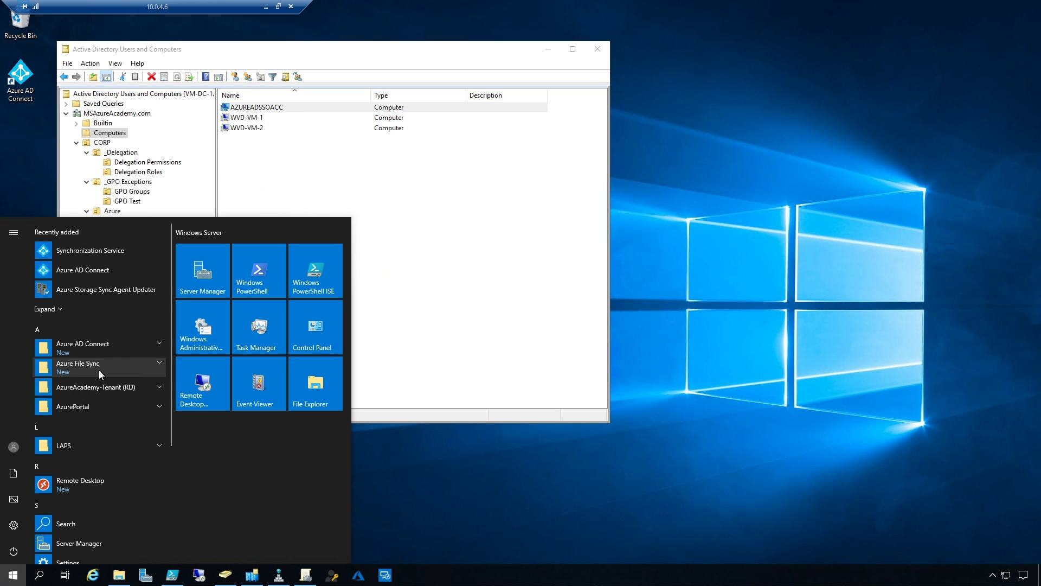
click(112, 349)
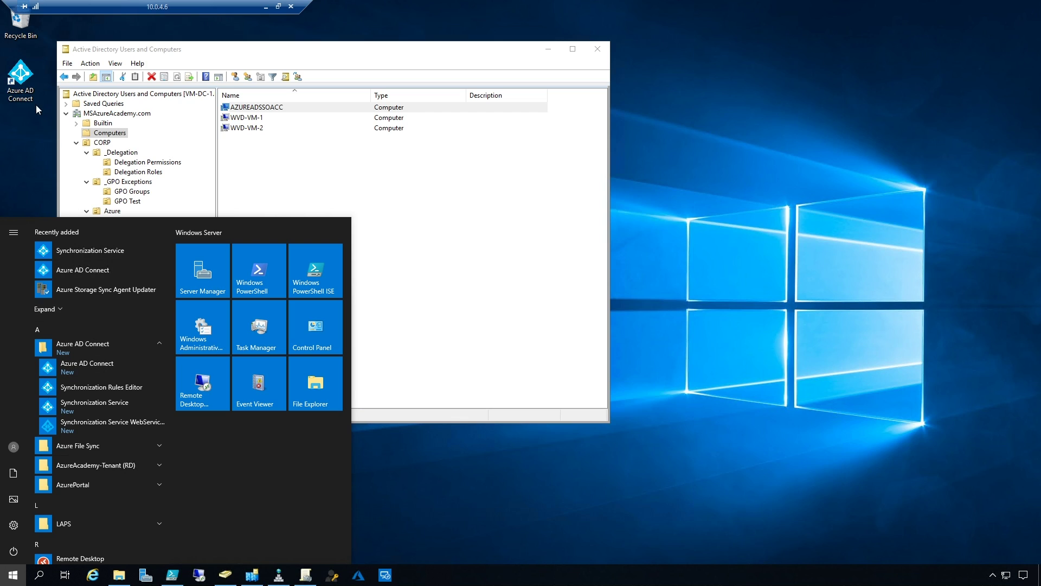
click(102, 408)
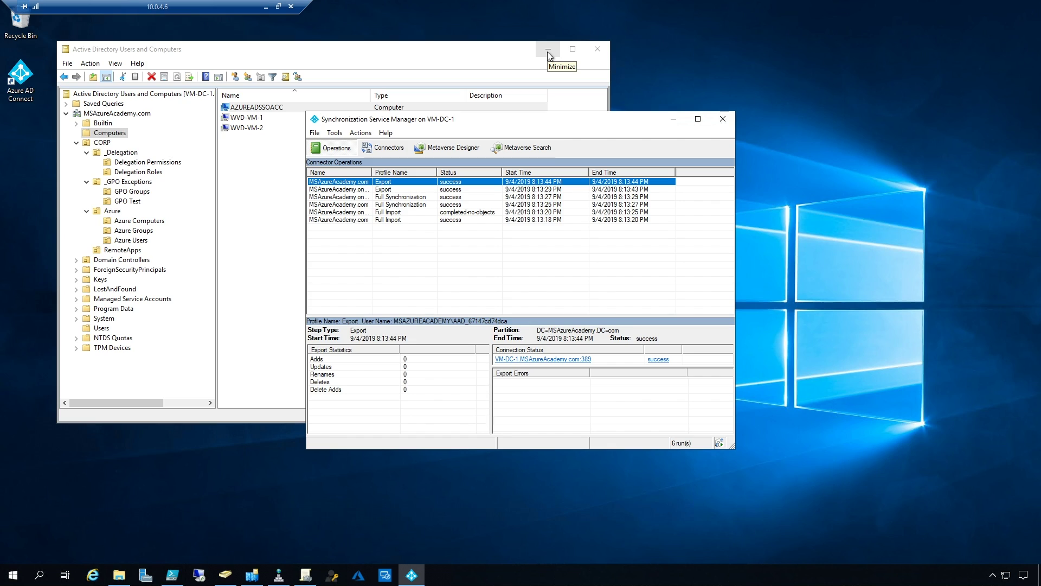
click(393, 220)
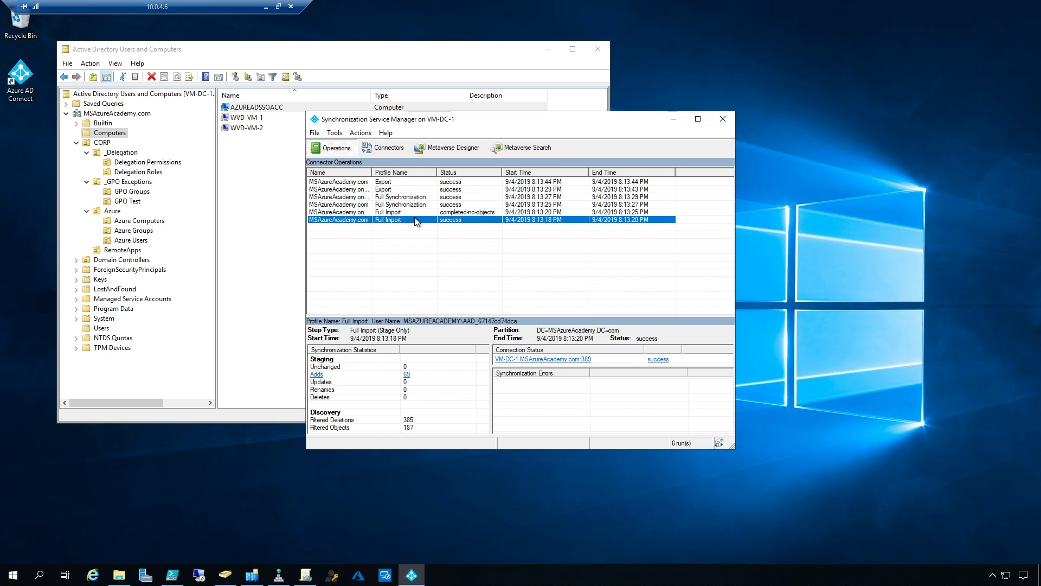
click(172, 575)
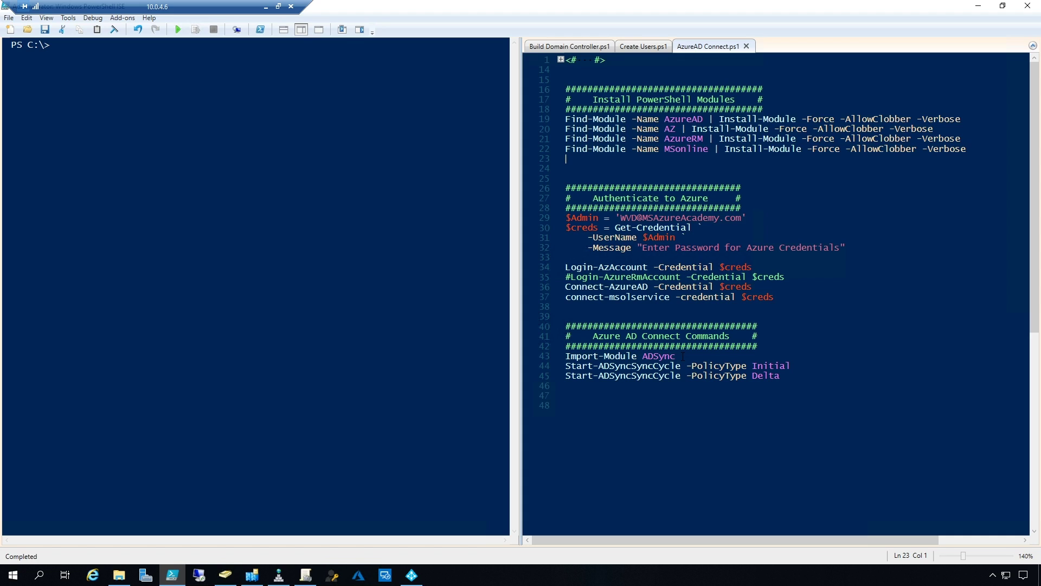
Load the ADSync module by running the Import-Module ADSync line
click(683, 356)
drag(683, 356, 566, 347)
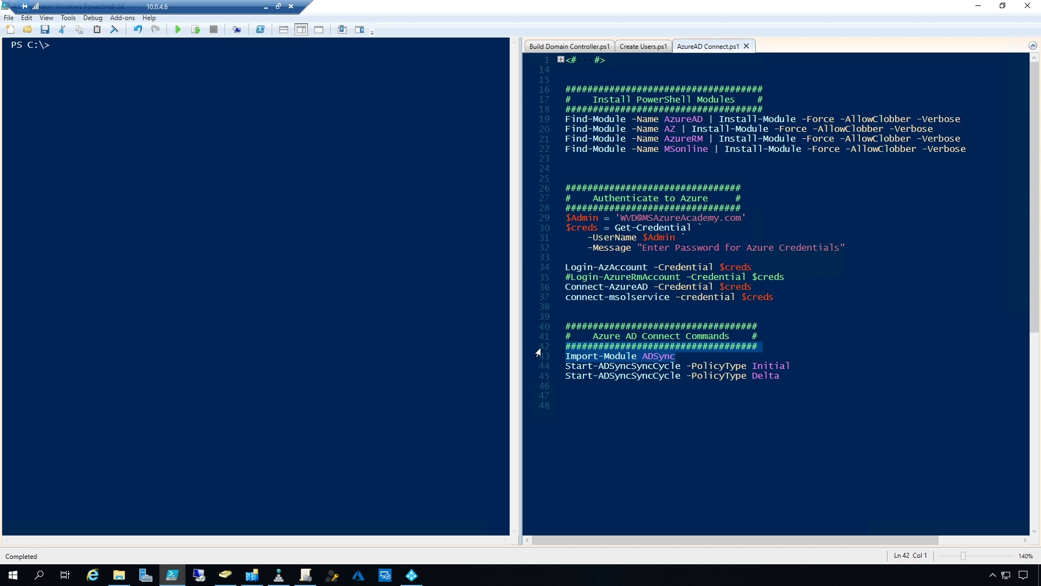
key(F8)
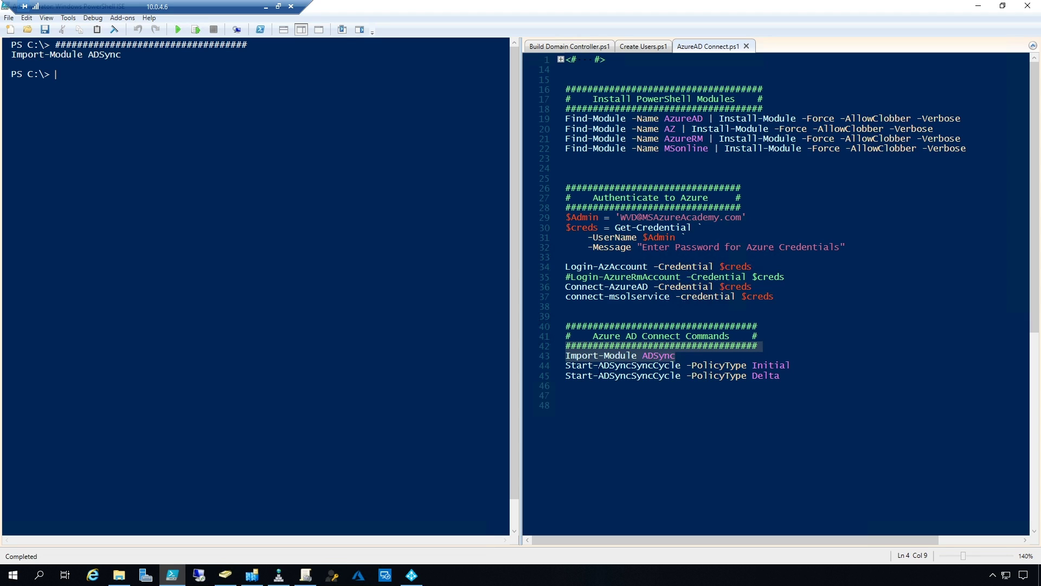
Run Start-ADSyncSyncCycle -PolicyType Delta from the script and confirm it returns Success
drag(565, 365, 781, 376)
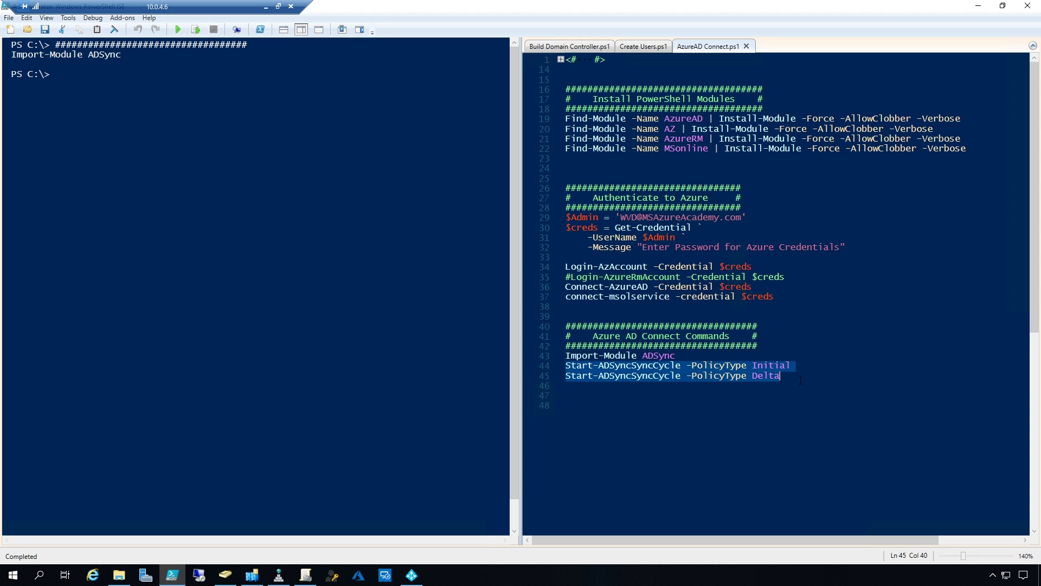
click(739, 400)
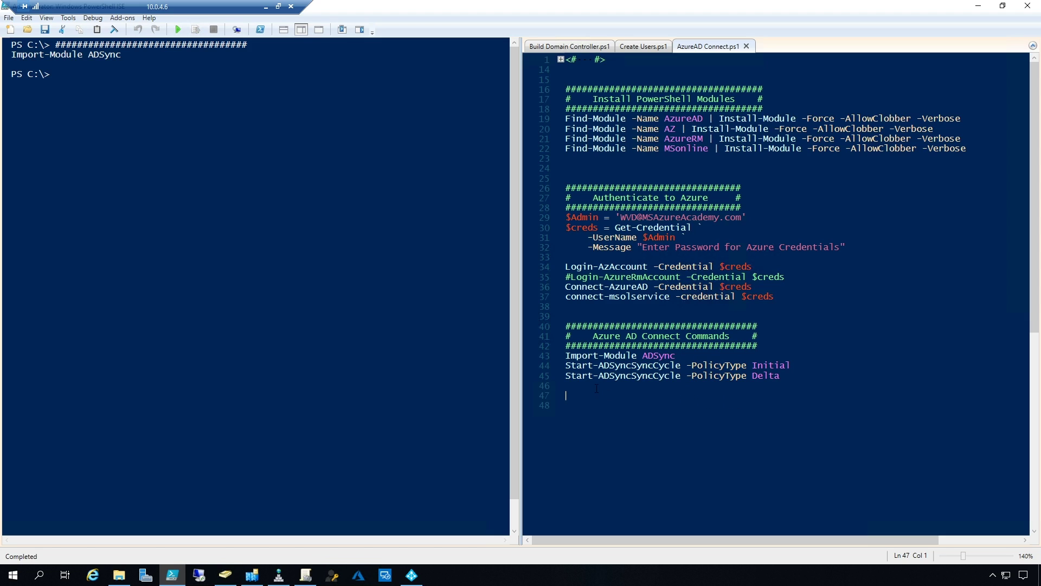
drag(566, 365, 791, 365)
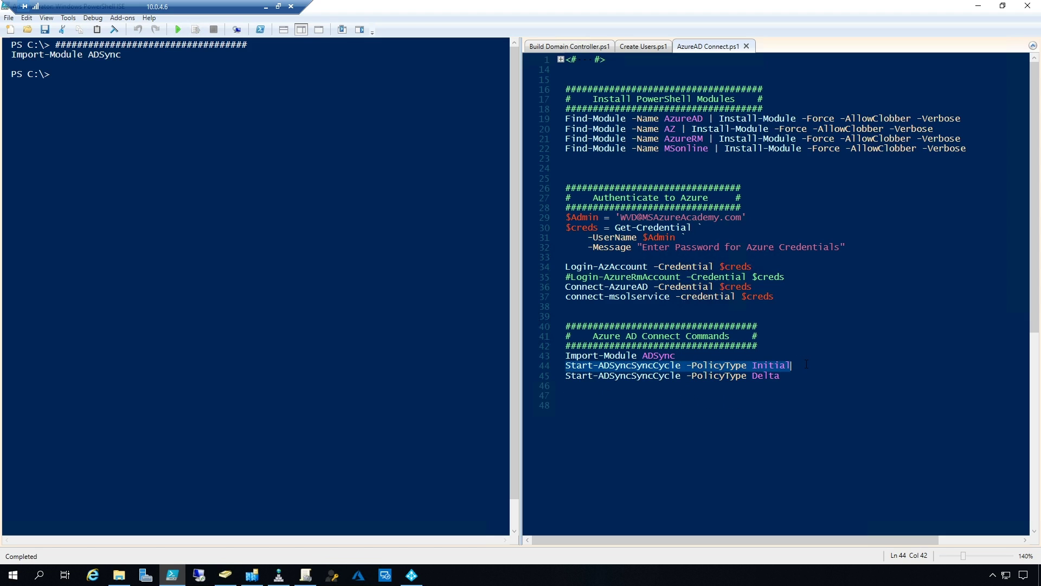
click(413, 576)
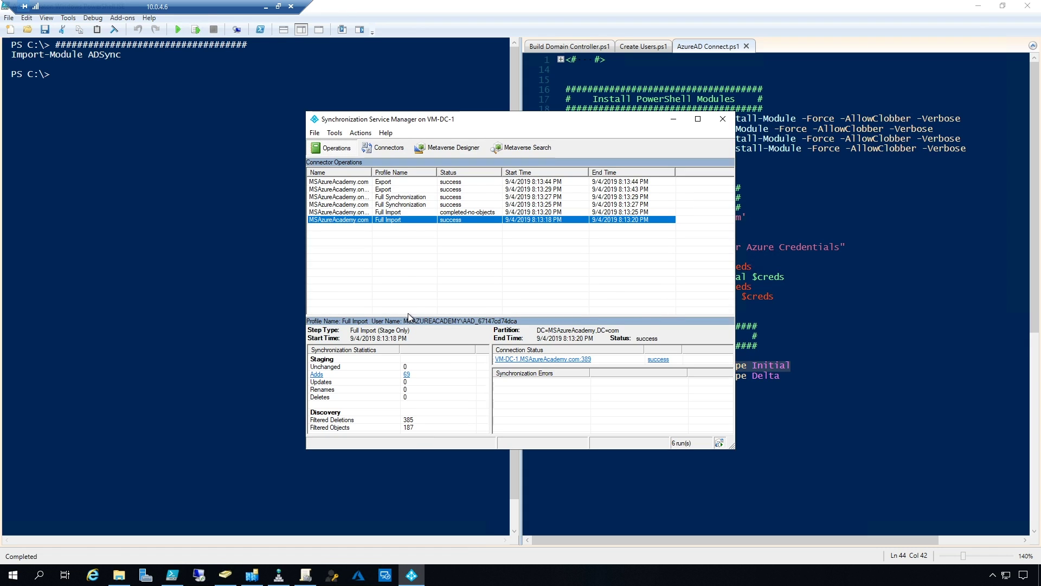
click(763, 396)
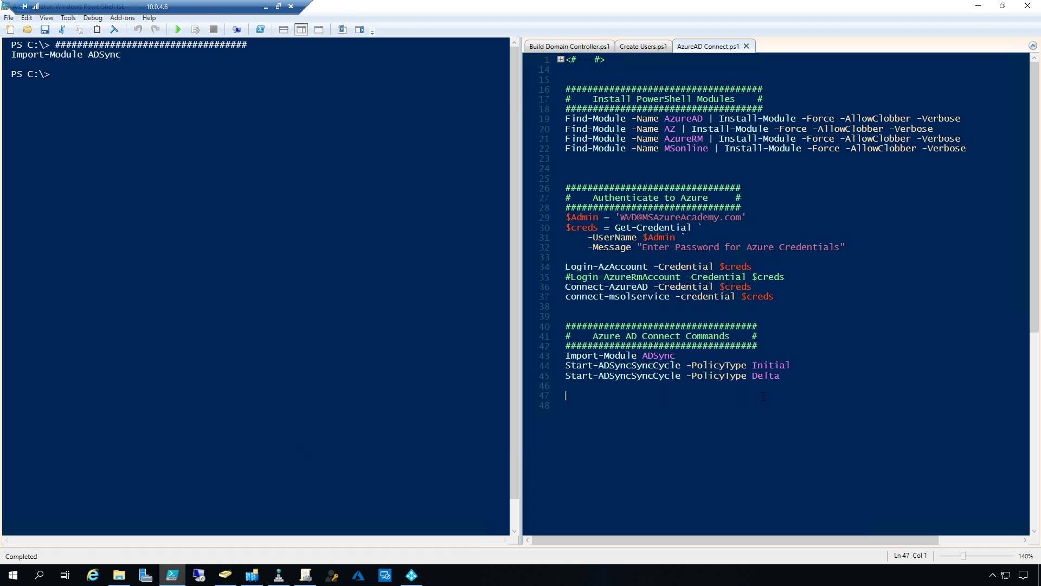
drag(781, 386, 539, 376)
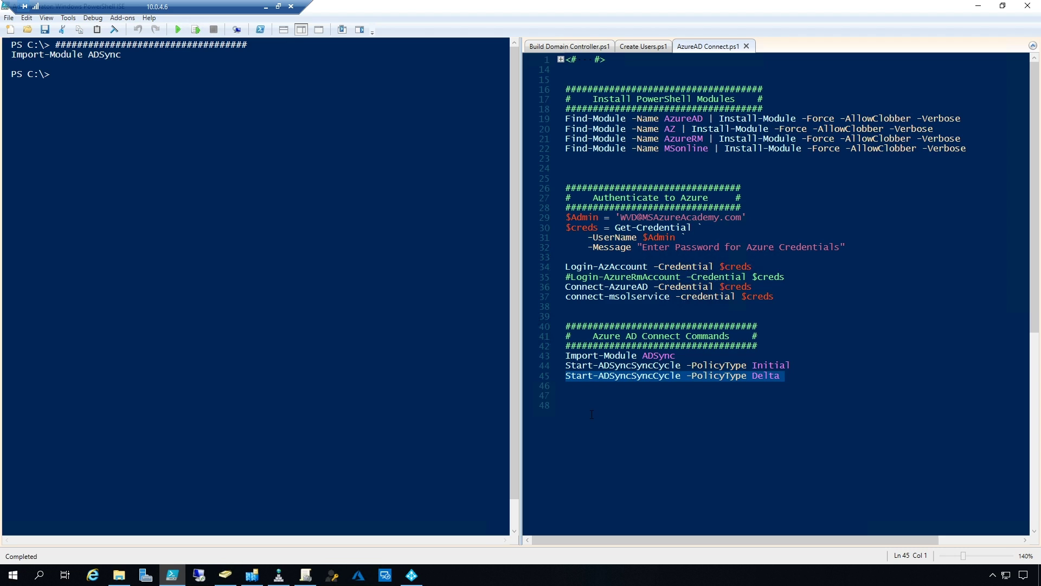
click(197, 30)
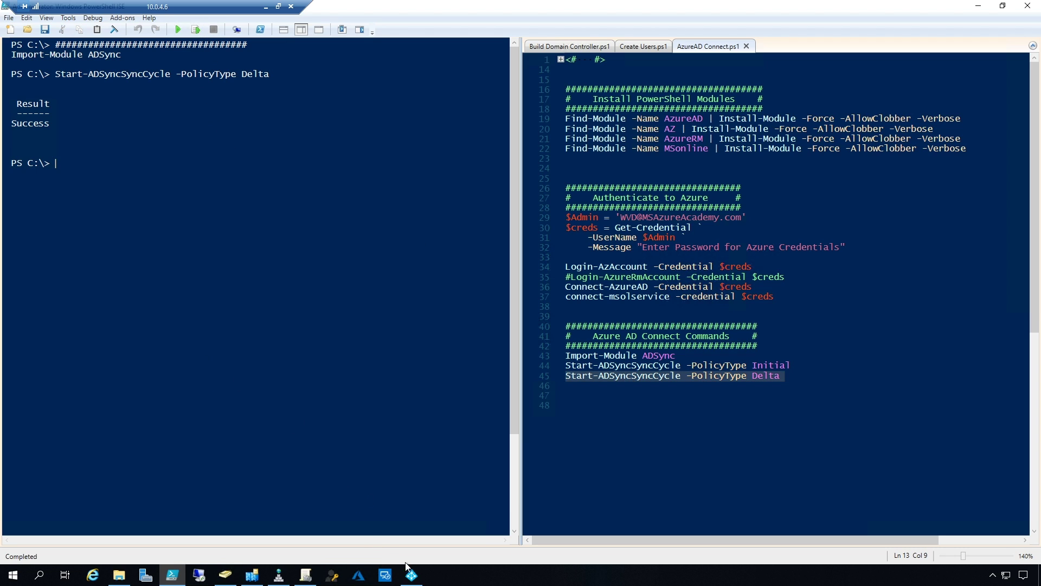
click(411, 575)
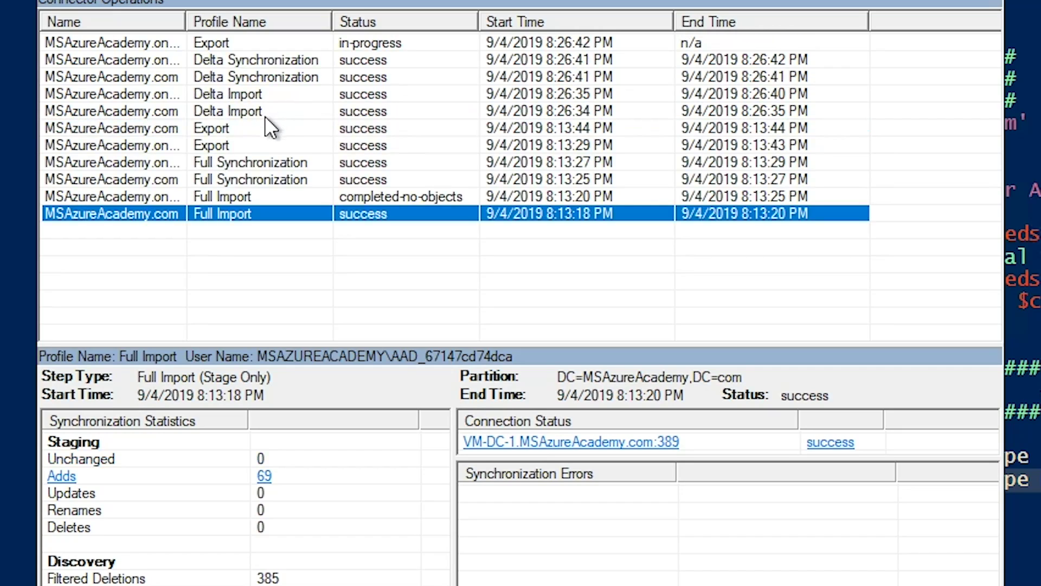
Step through the new Delta Import, Delta Synchronization and Export runs, ending on the Export's 21 updated objects
click(216, 112)
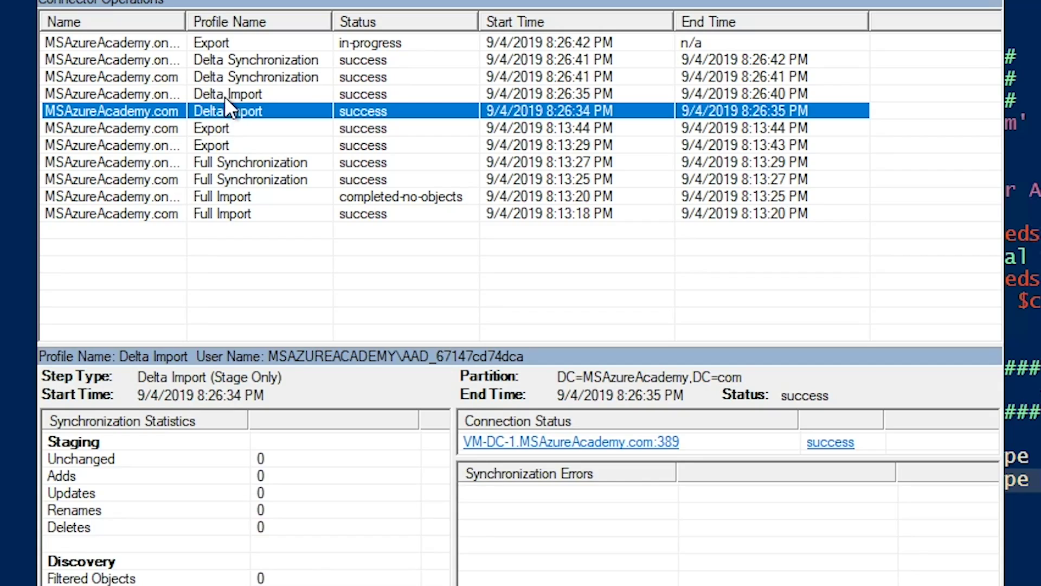
click(224, 96)
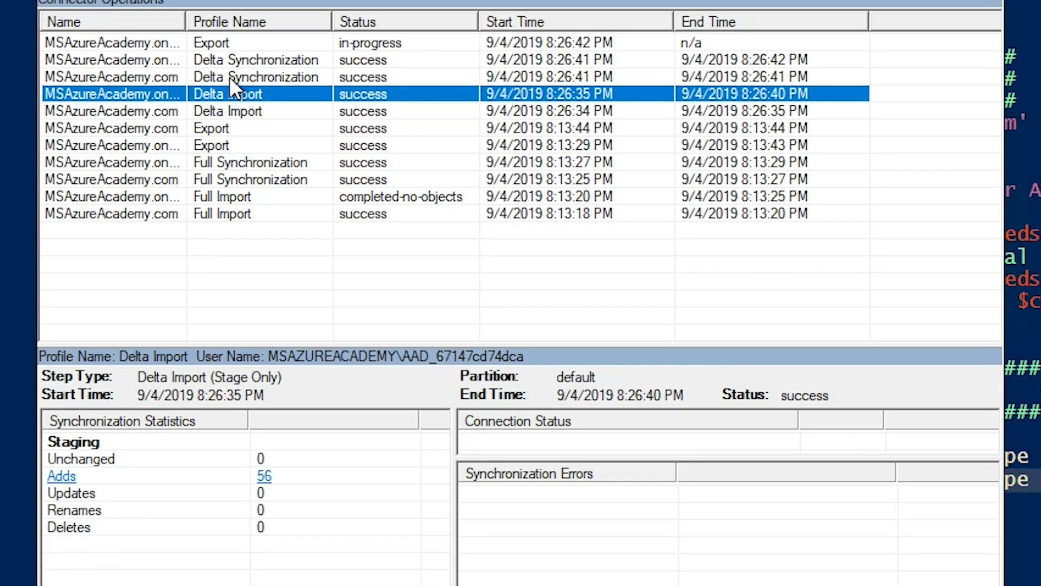
click(211, 46)
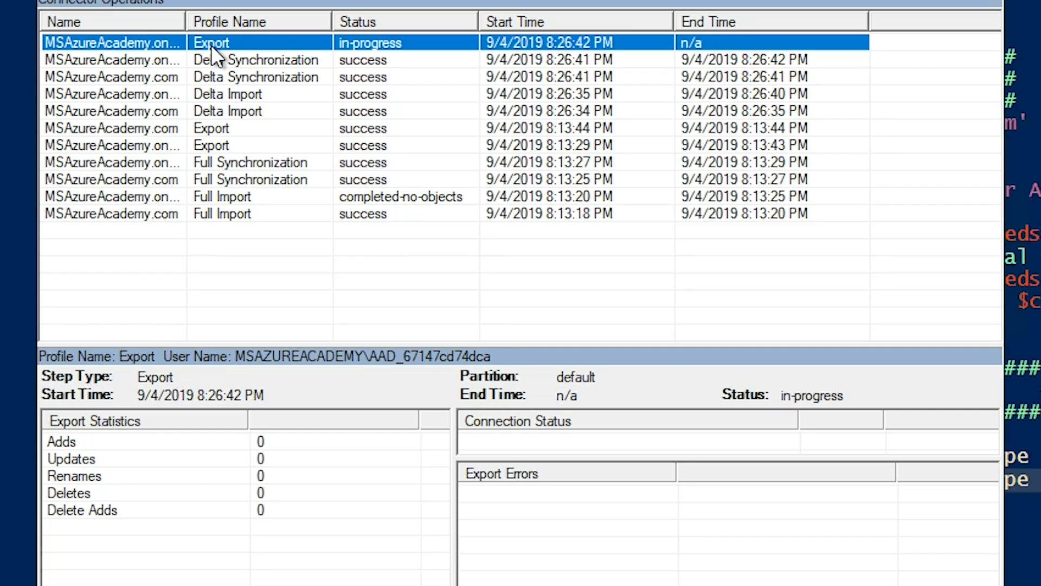
click(245, 111)
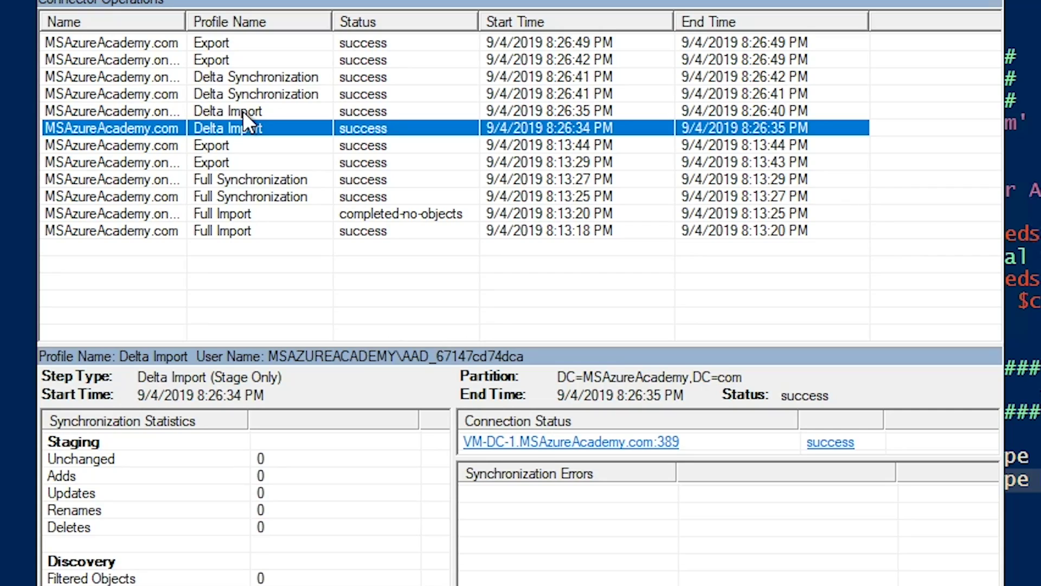
click(257, 95)
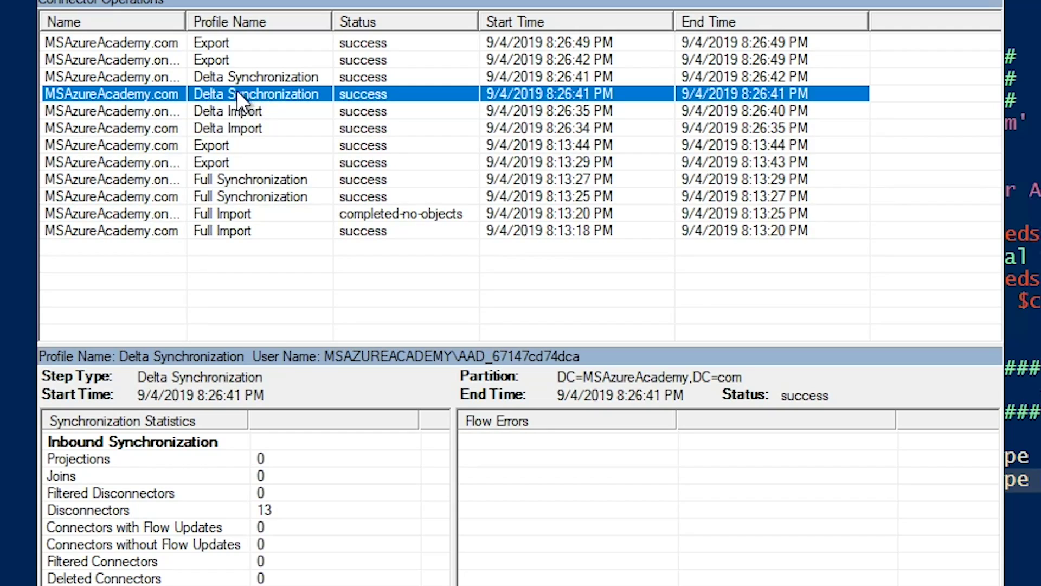
click(201, 55)
click(210, 44)
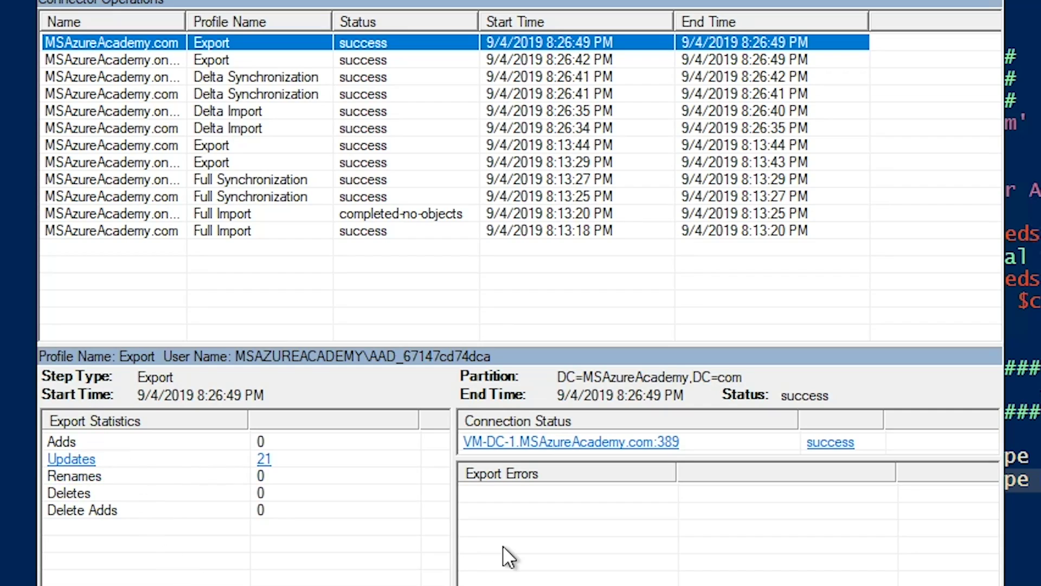
click(264, 459)
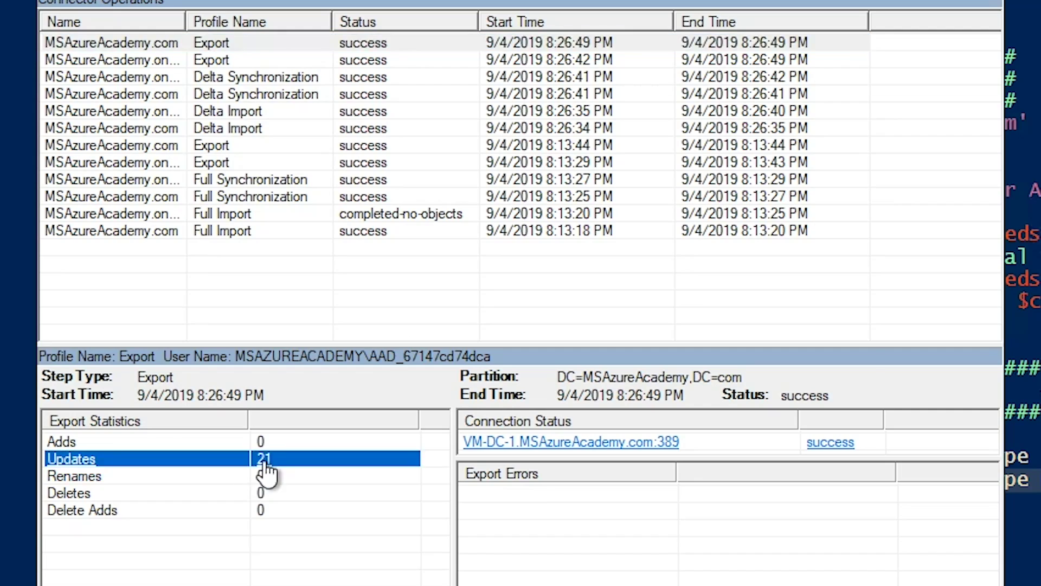
click(359, 199)
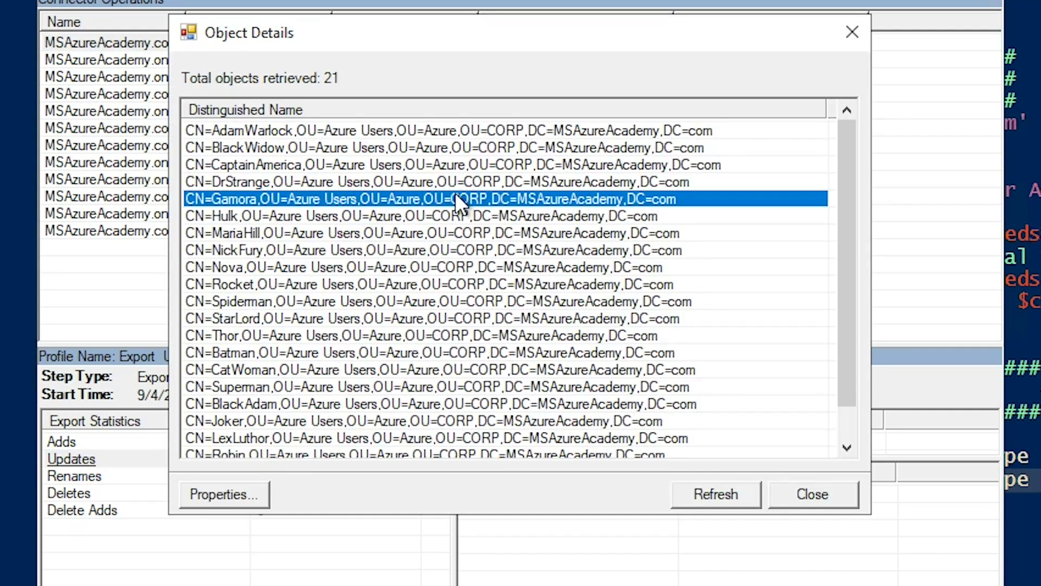
scroll(494, 236, down, 1)
scroll(493, 237, up, 1)
double_click(291, 204)
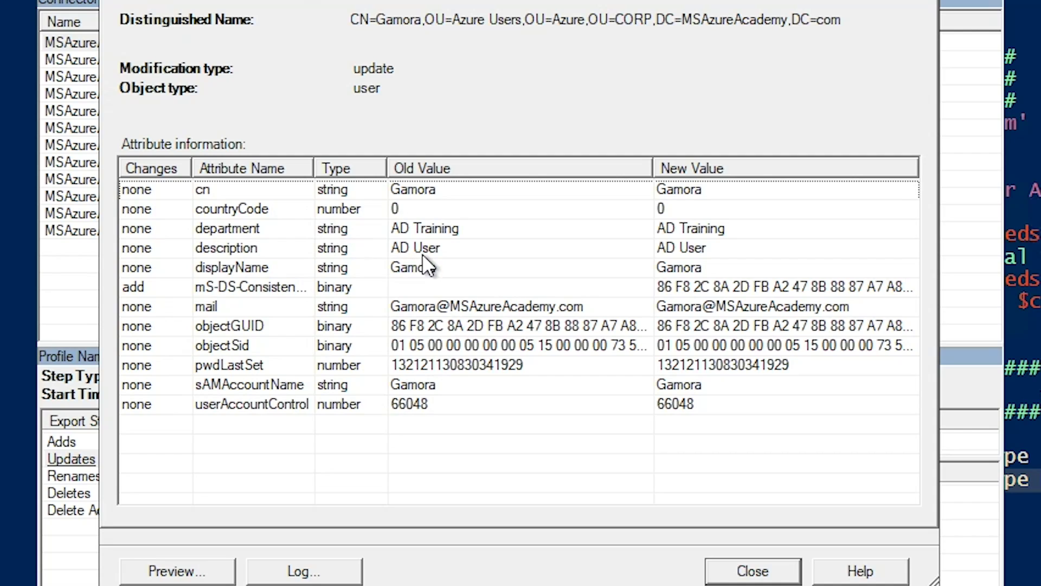
click(762, 569)
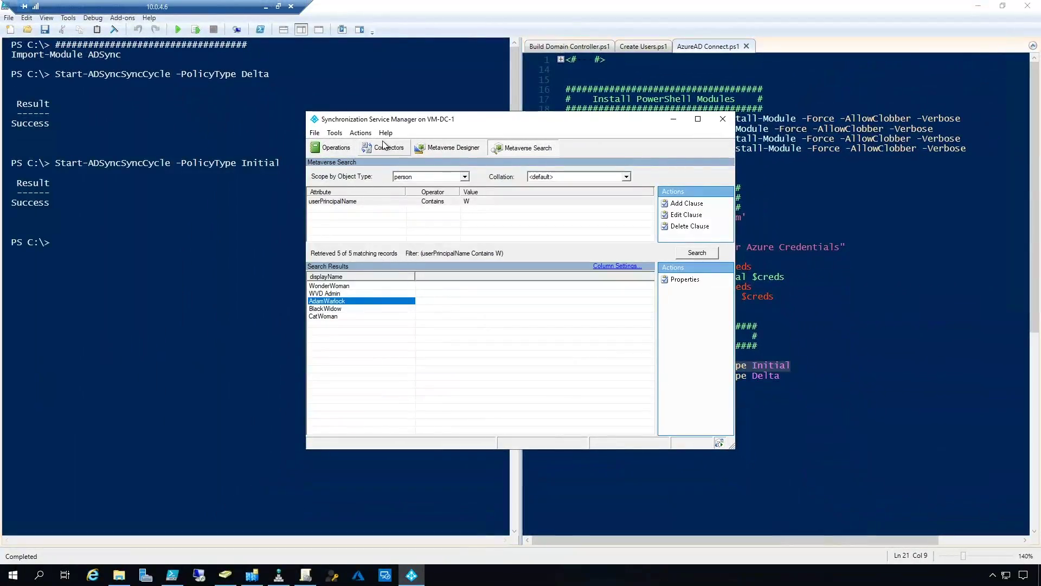
Show full connector names, then review the MSAzureAcademy.com connector's forest connection and DC=MSAzureAcademy,DC=com partition without changes
click(385, 149)
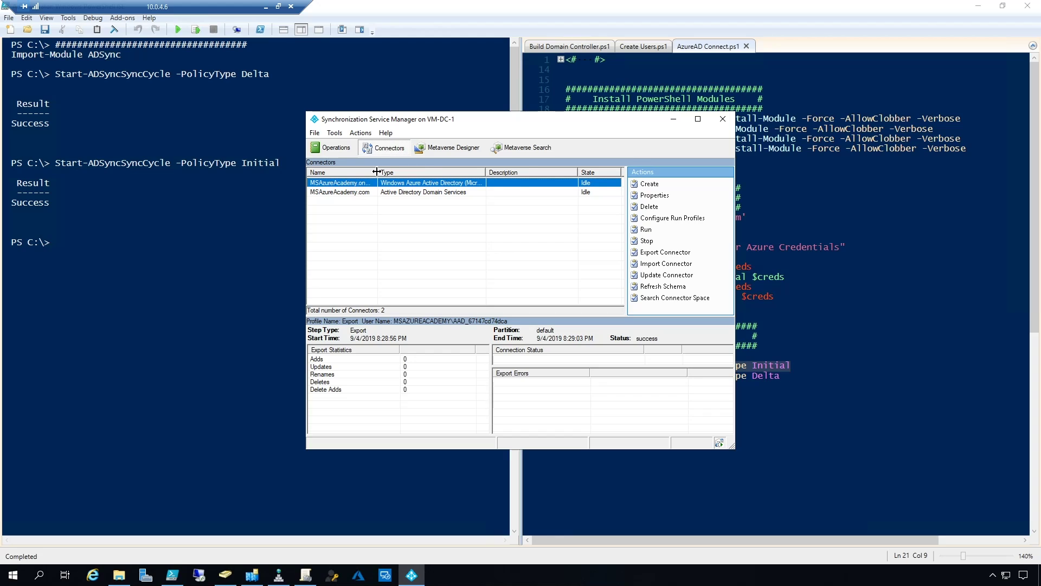
double_click(376, 172)
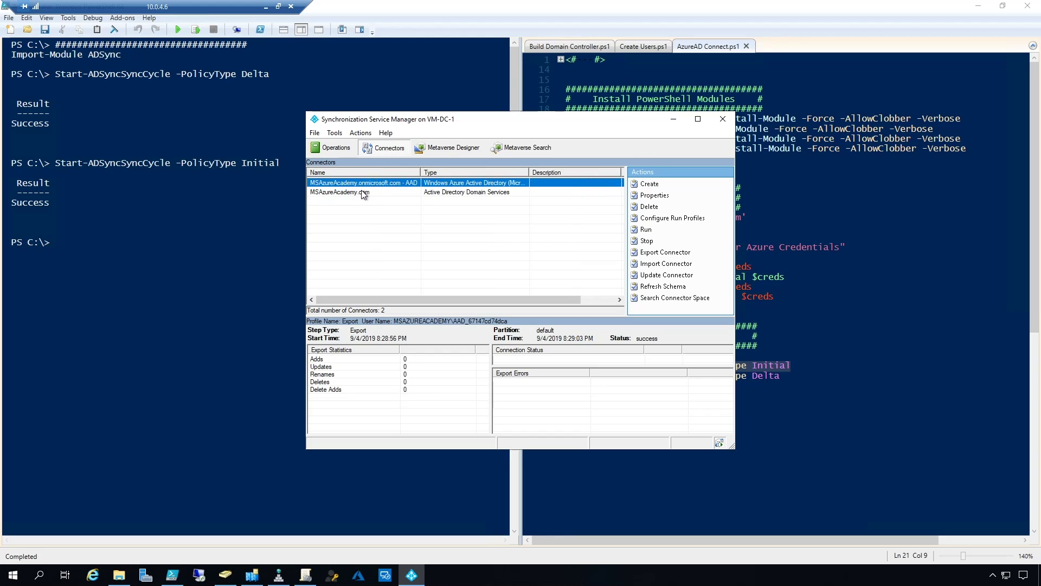
click(363, 192)
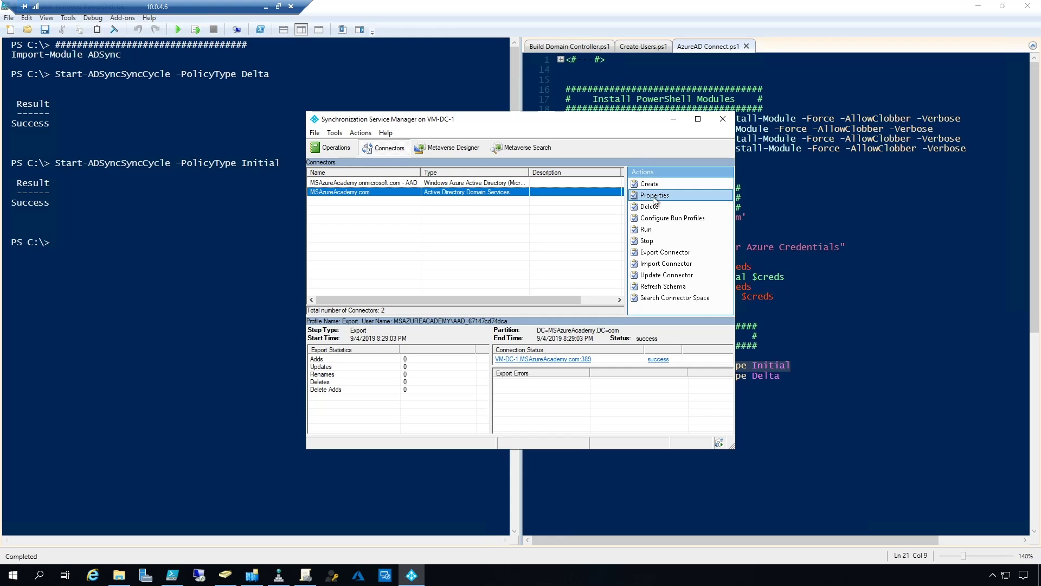
click(650, 196)
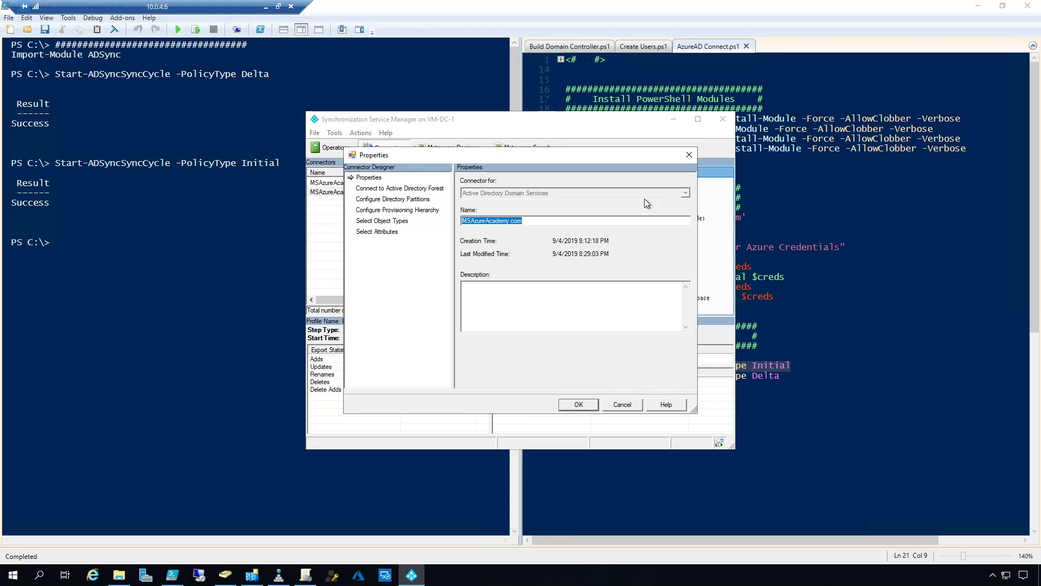
click(400, 188)
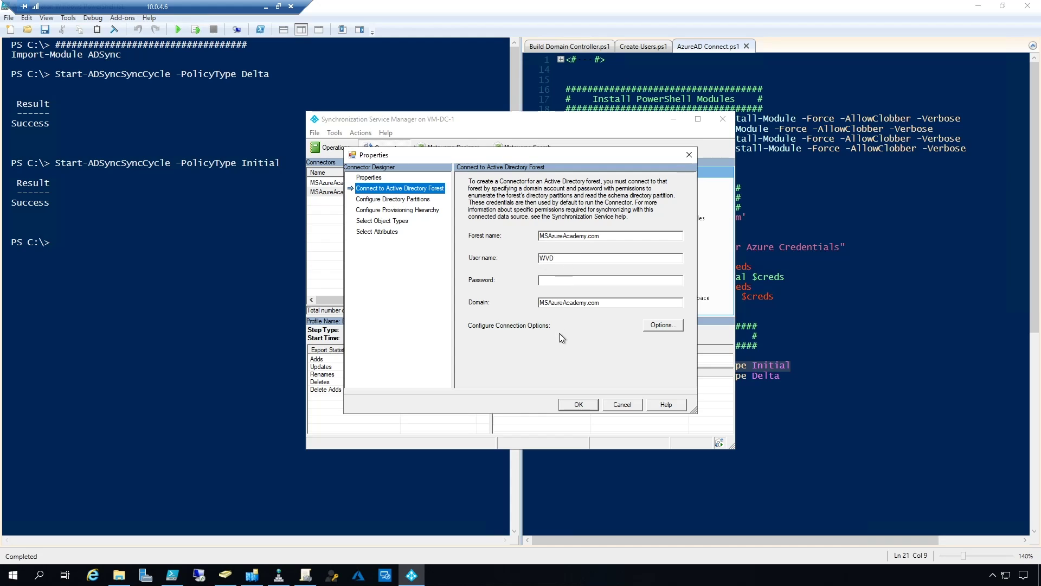
click(399, 199)
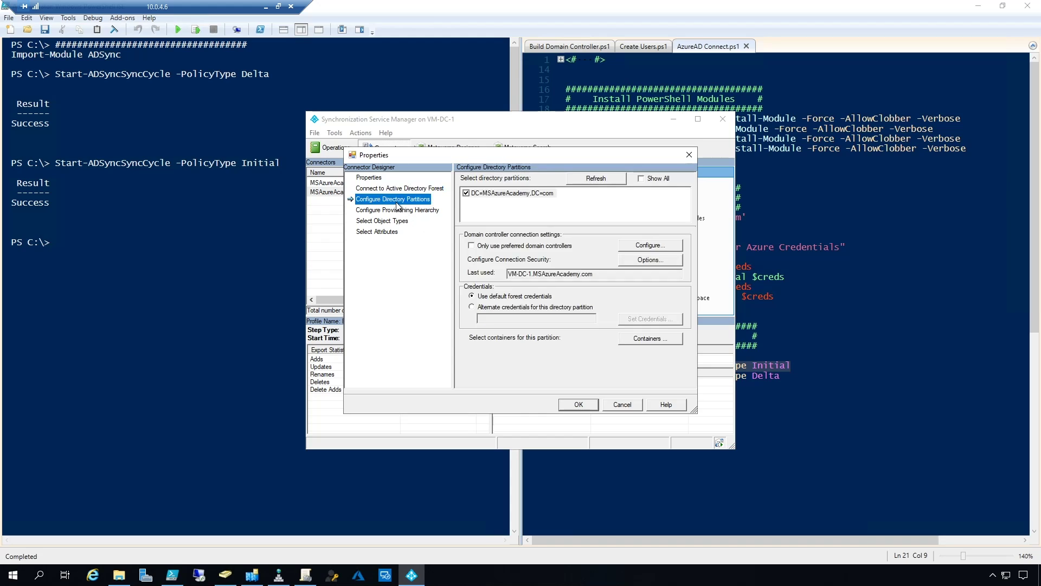
key(Escape)
click(360, 184)
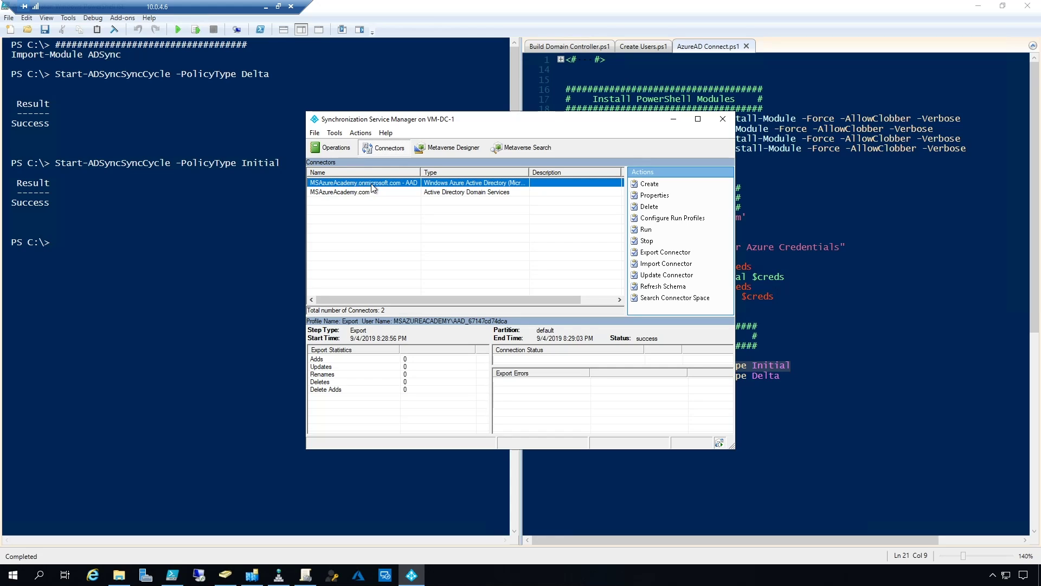
Open the MSAzureAcademy.onmicrosoft.com - AAD connector's Connectivity page and select the sync account's user name
double_click(372, 184)
click(373, 189)
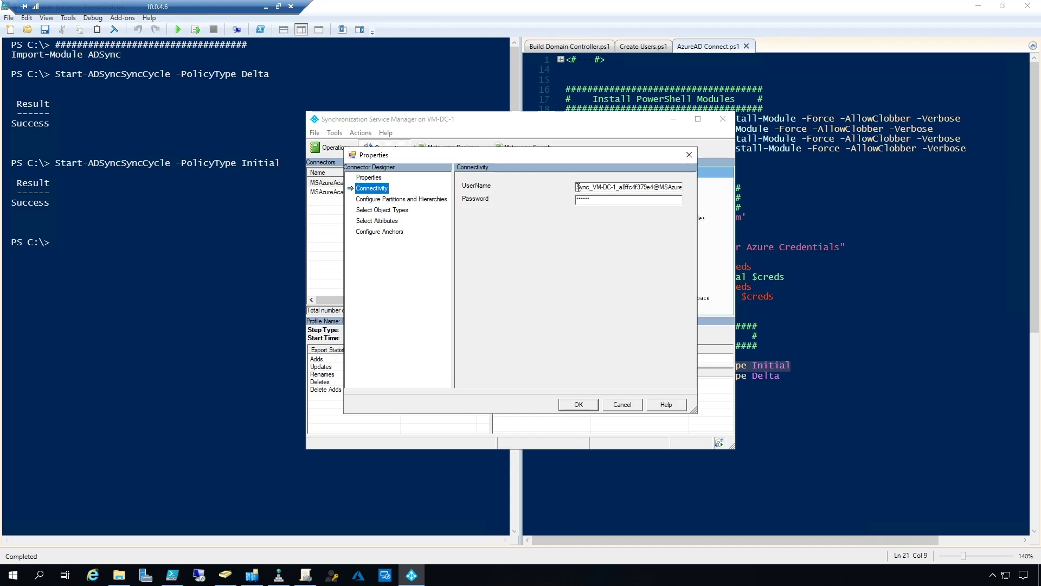
drag(578, 188, 725, 194)
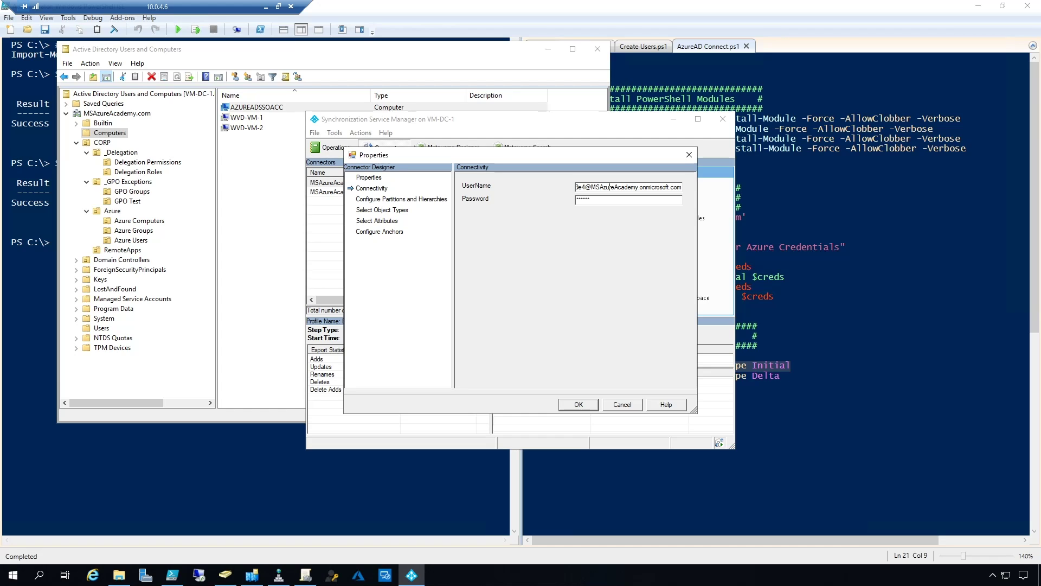
click(357, 576)
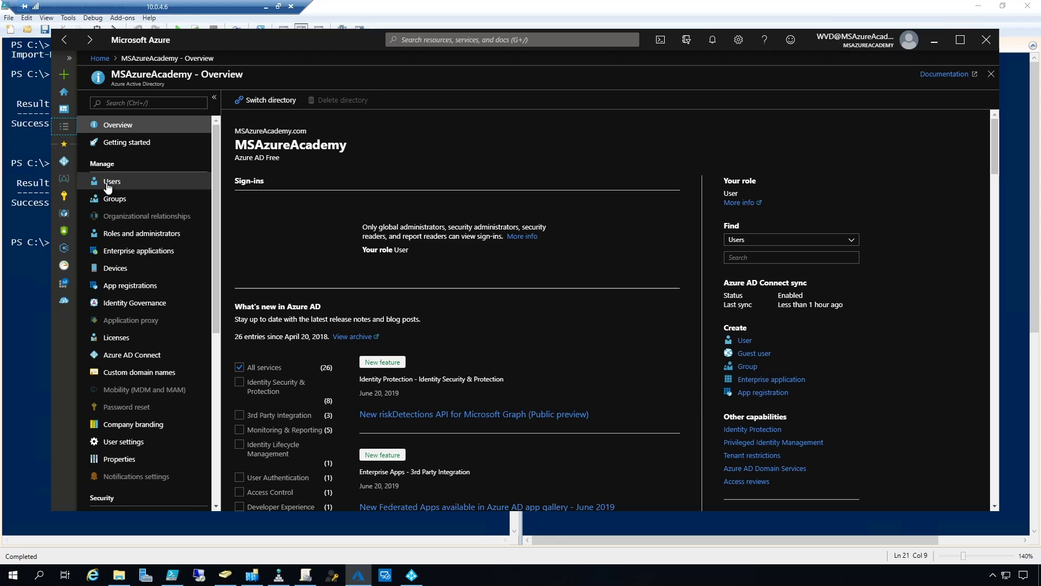
In All users, widen the NAME column and open the On-Premises Directory Synchronization Service Account, sourced from Windows Server AD
click(111, 182)
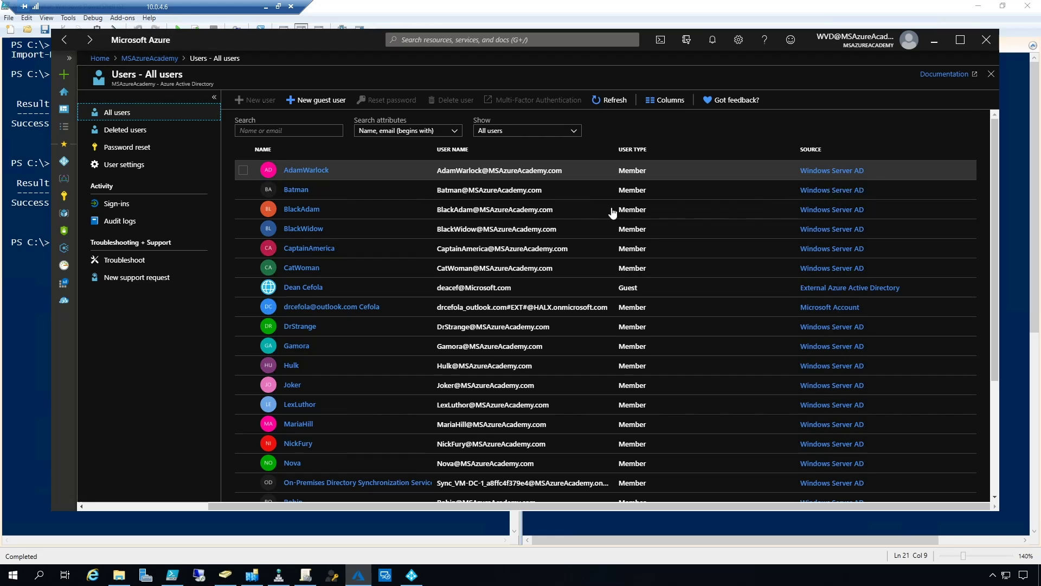
drag(432, 149, 559, 166)
scroll(437, 245, down, 3)
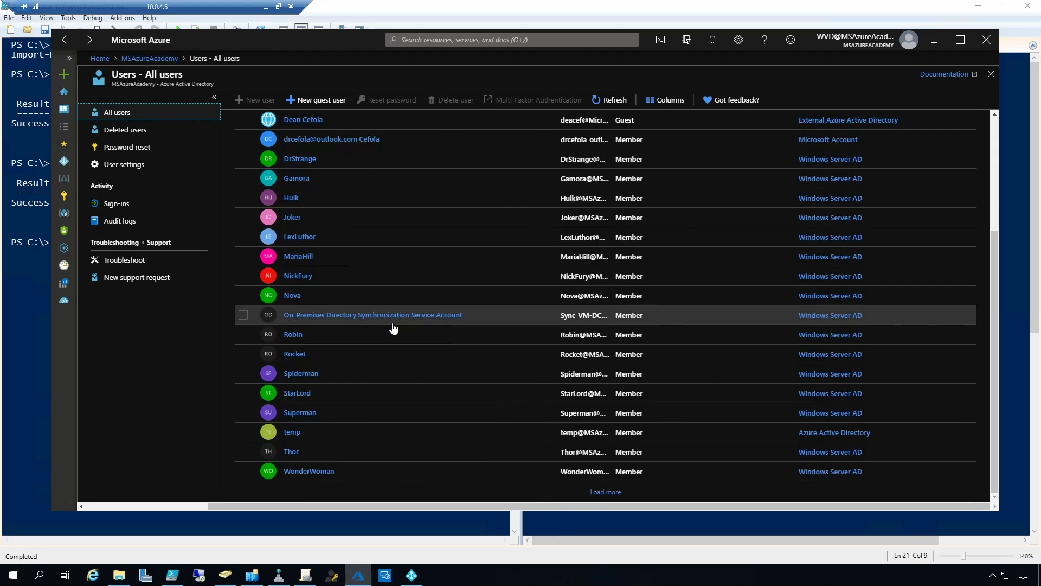
click(460, 315)
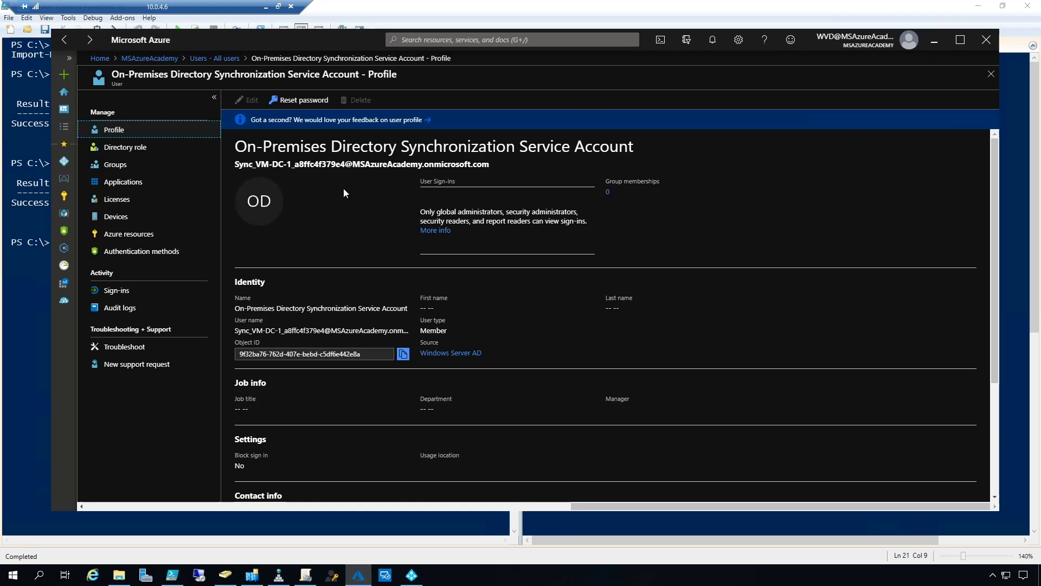
drag(234, 164, 499, 163)
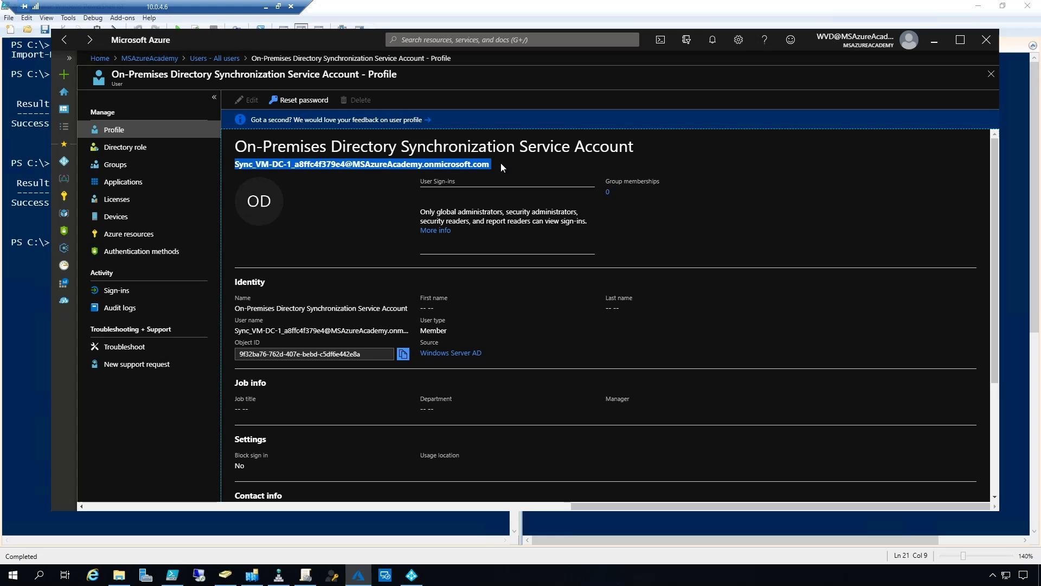
click(500, 162)
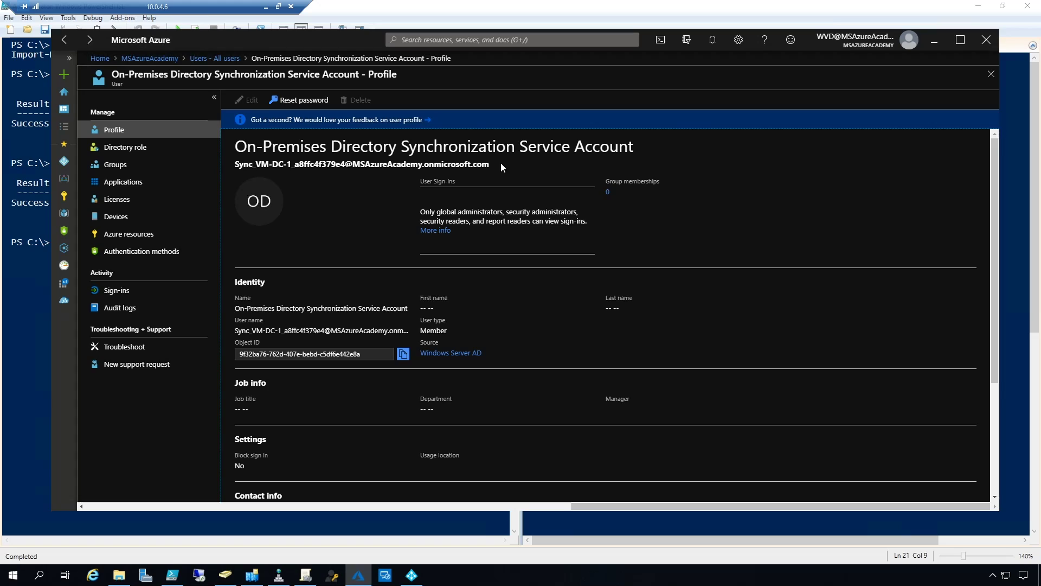
Open the account's Directory synchronization accounts role and scroll through its Description's role permissions
click(112, 152)
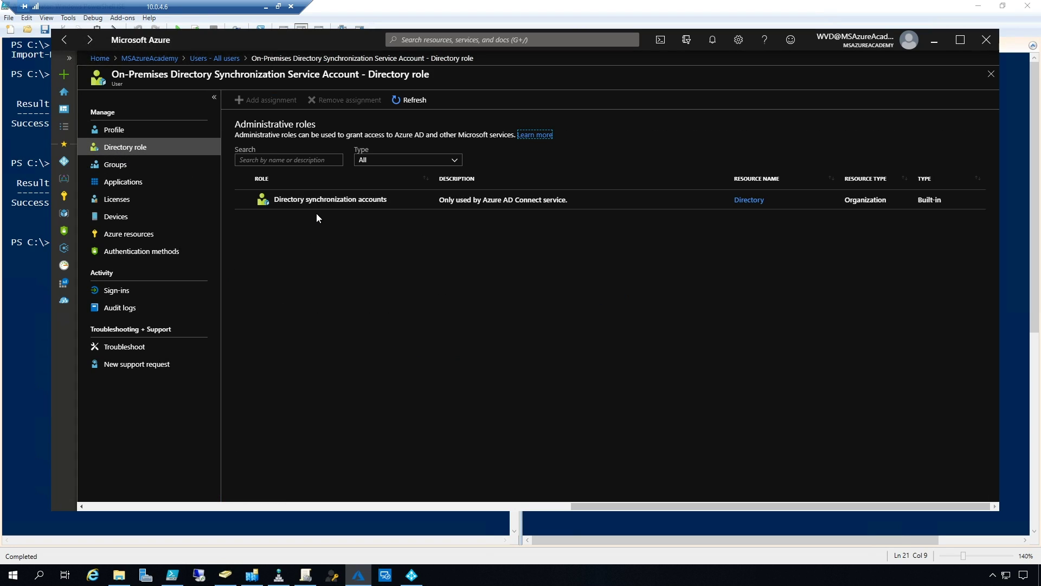
click(367, 207)
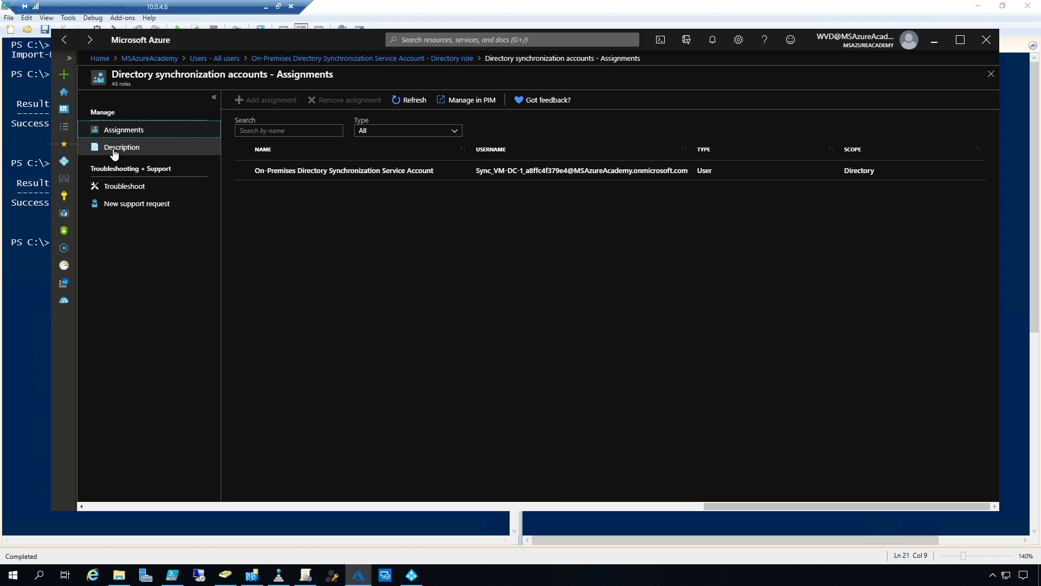
click(116, 152)
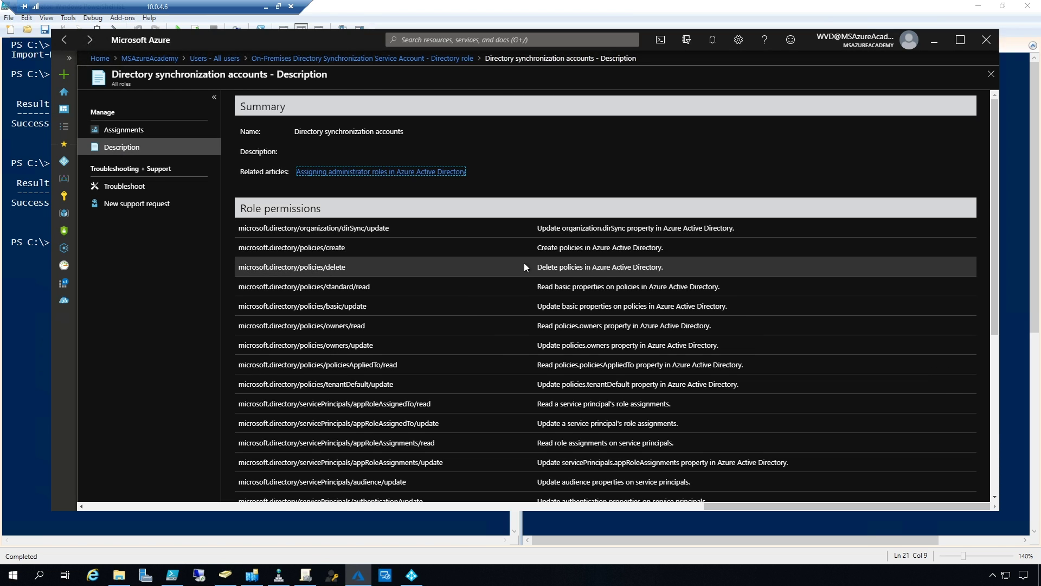
scroll(527, 259, down, 5)
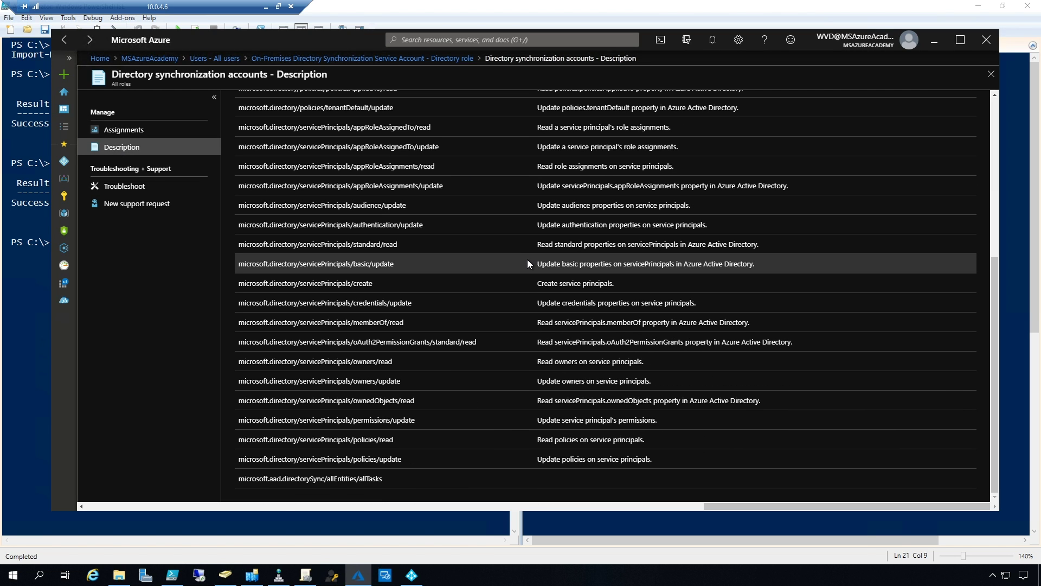